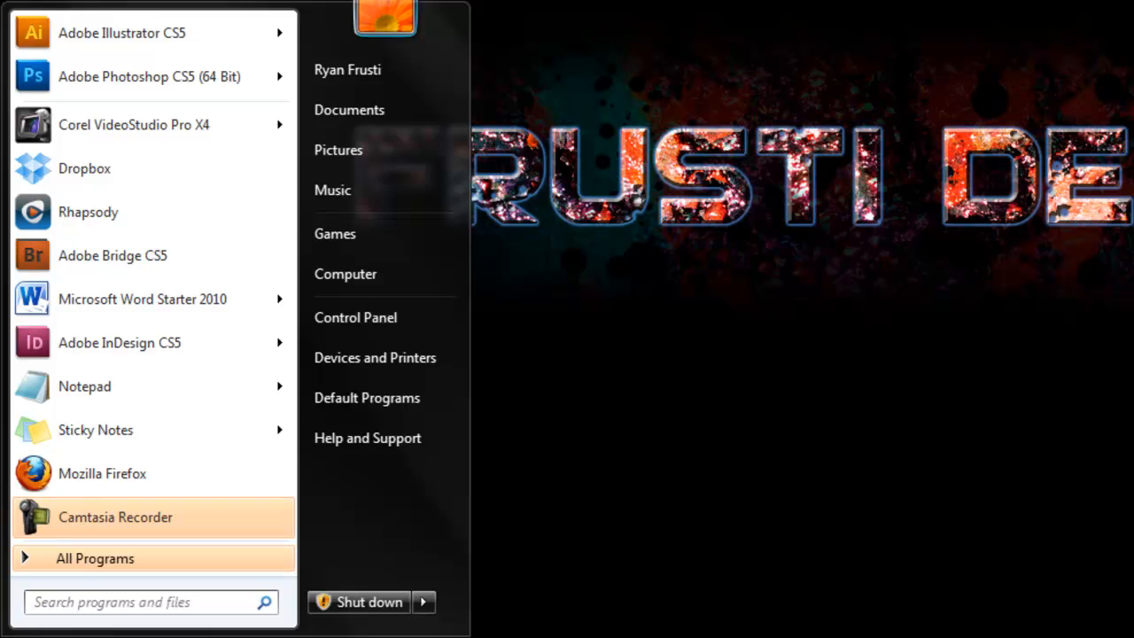
Step: Locate the Microsoft Office Starter (English) folder in the list of installed programs
click(75, 563)
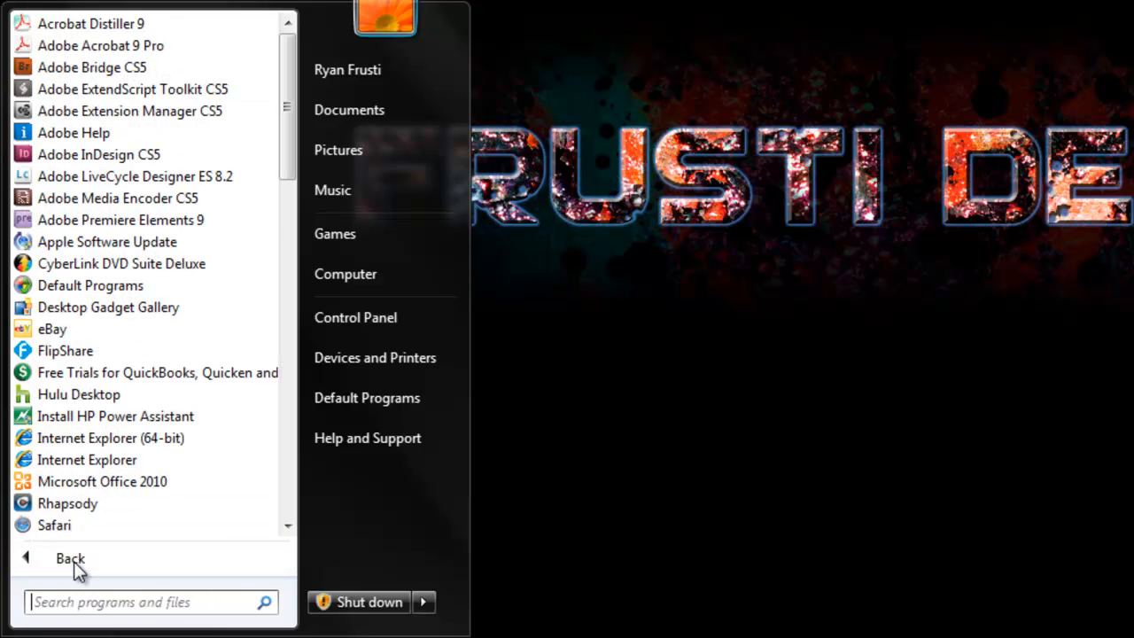
drag(290, 169, 299, 471)
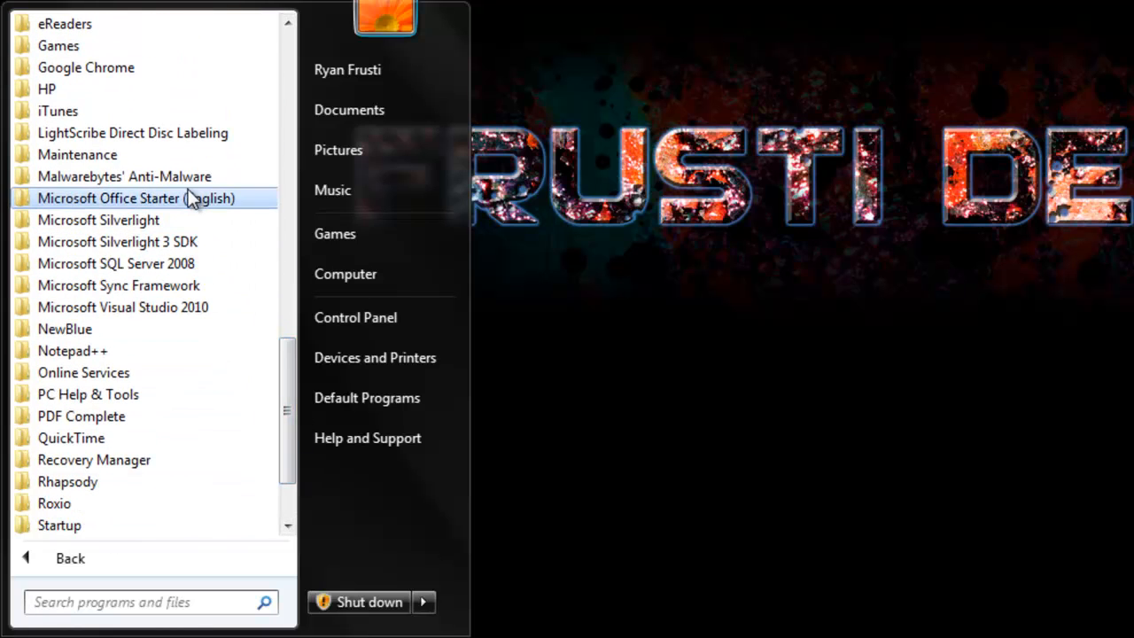
mouse_move(193, 197)
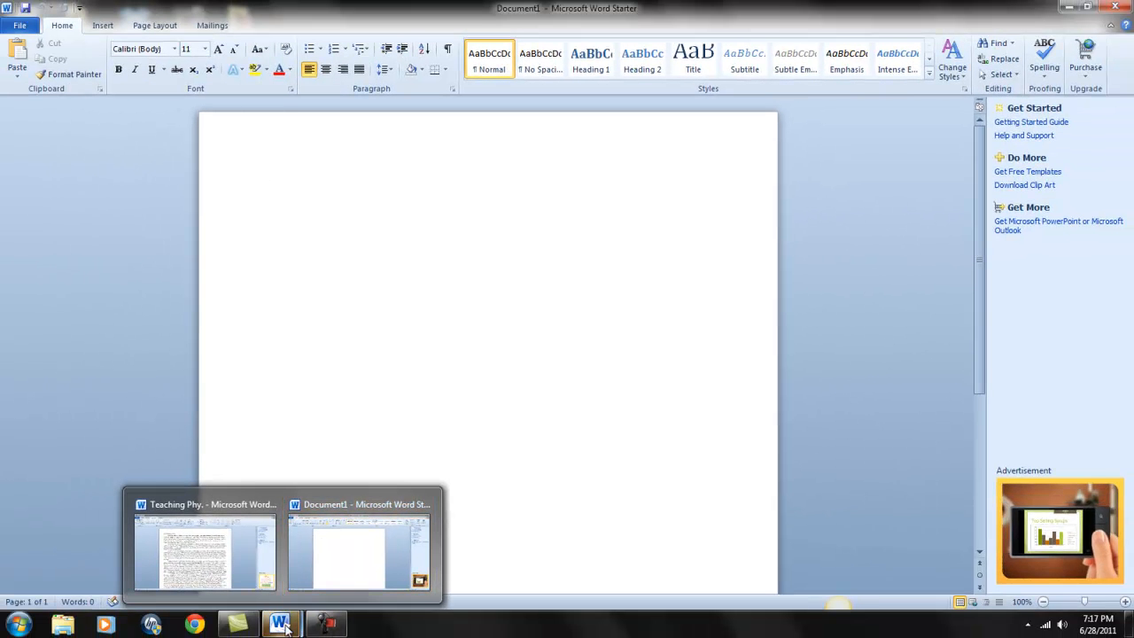
Step: Bring up the Teaching Phy. document in Word and save a copy to the Desktop as "Teaching Doc 2 6.27.11"
click(211, 556)
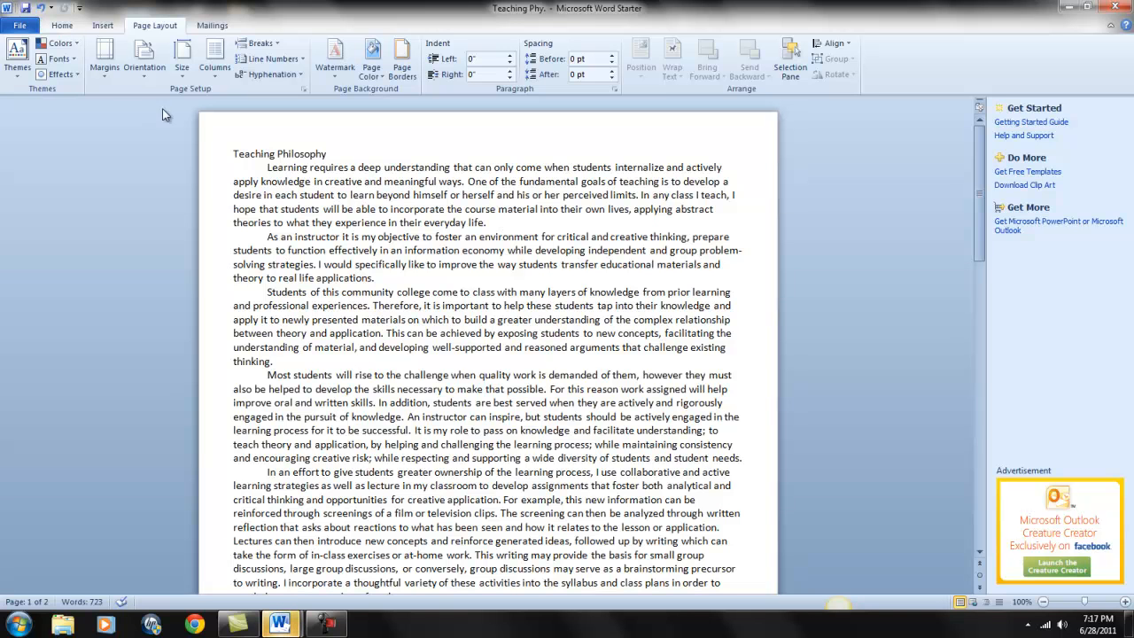
click(22, 27)
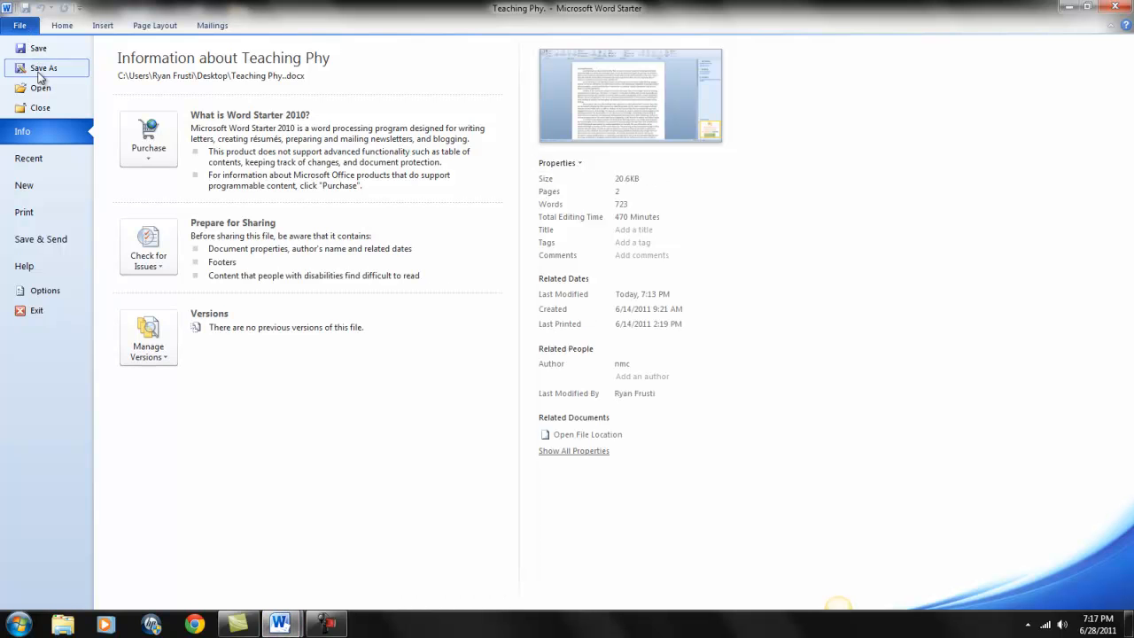
key(Escape)
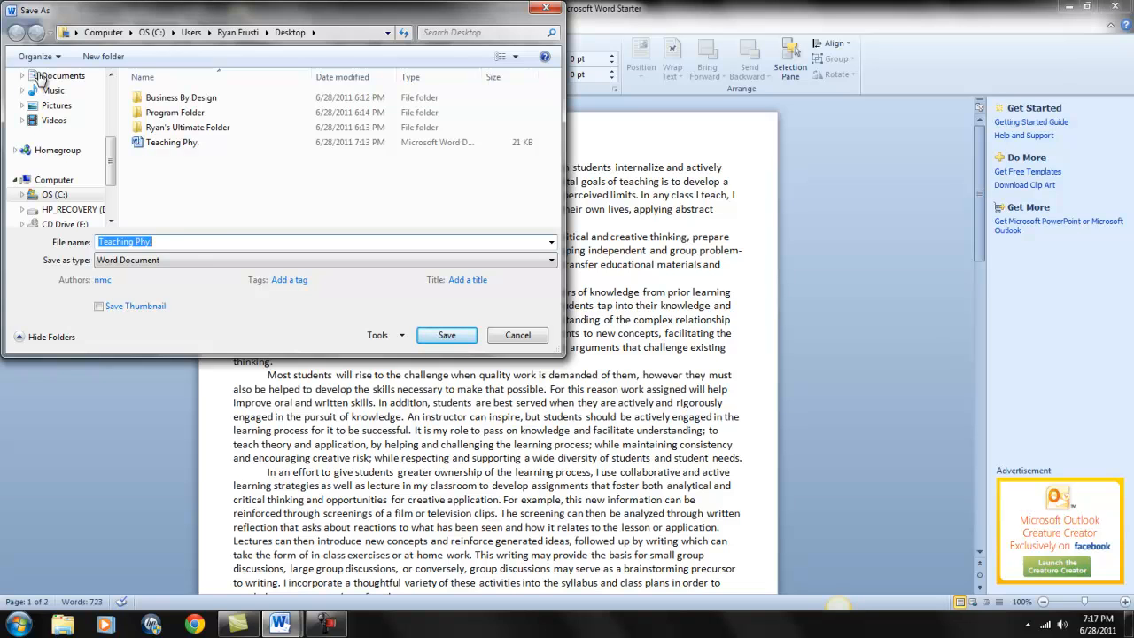
text(Teac)
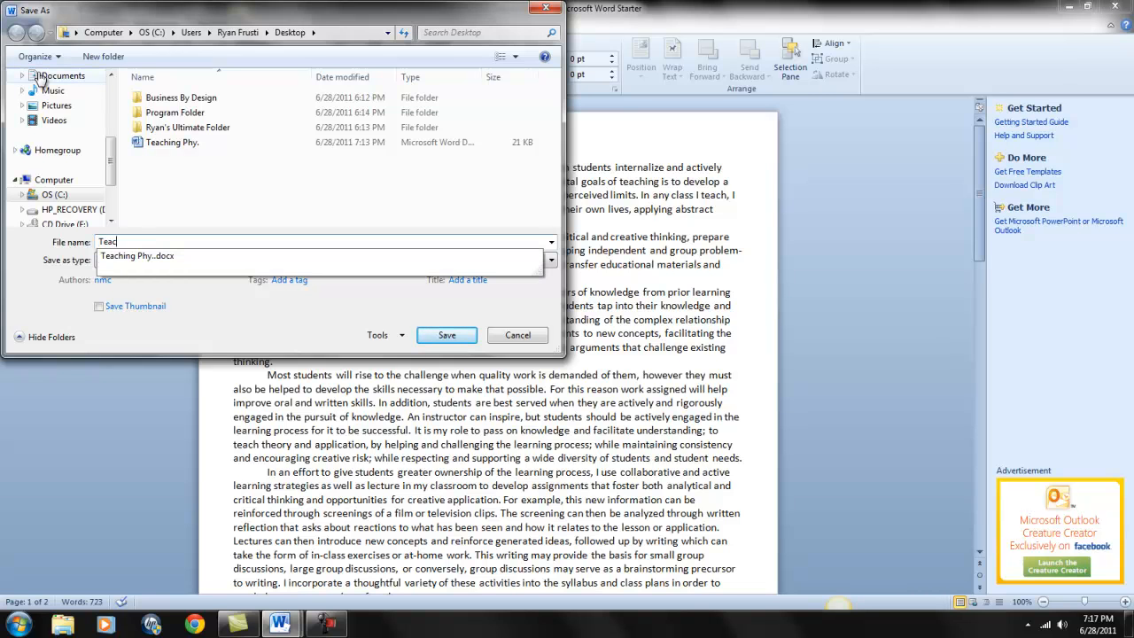
text(hing Doc)
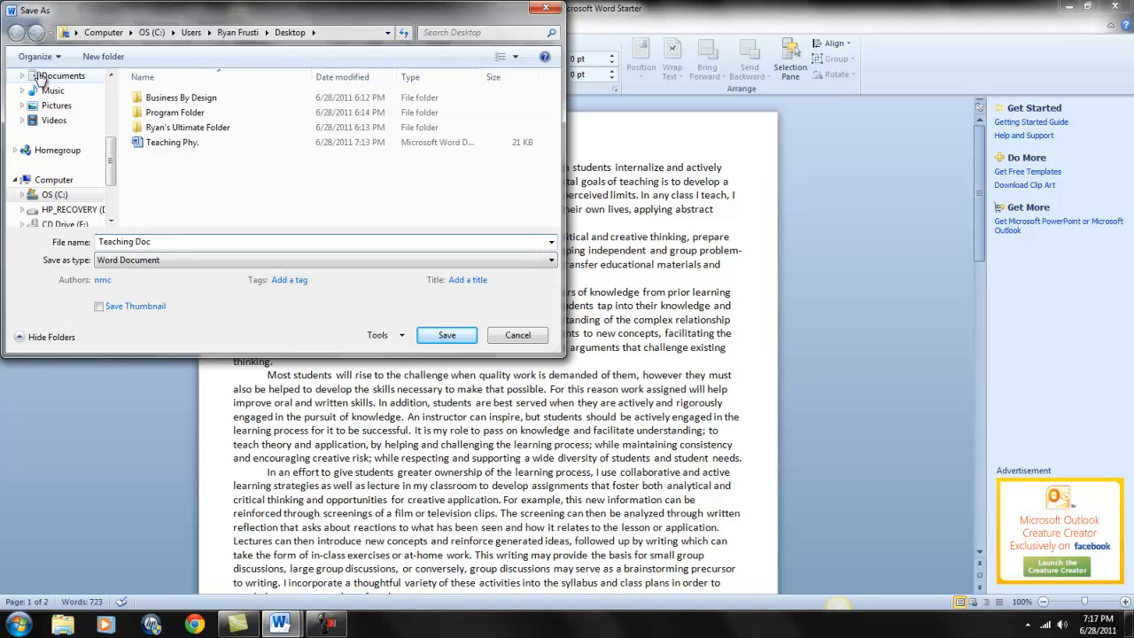
text( 2 6.27.11)
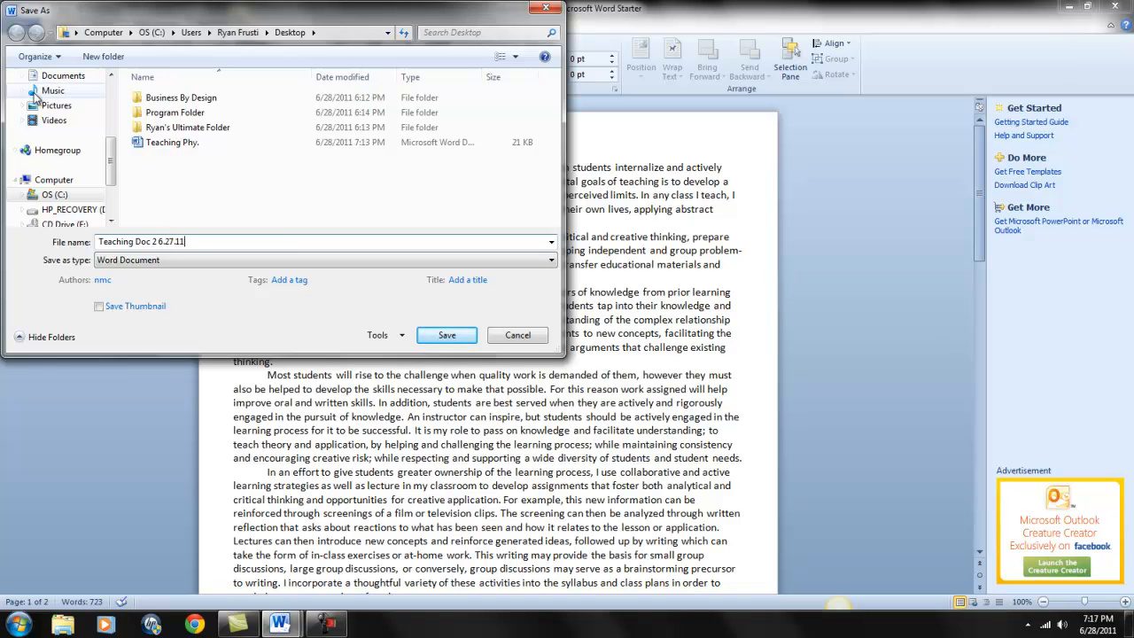
click(447, 334)
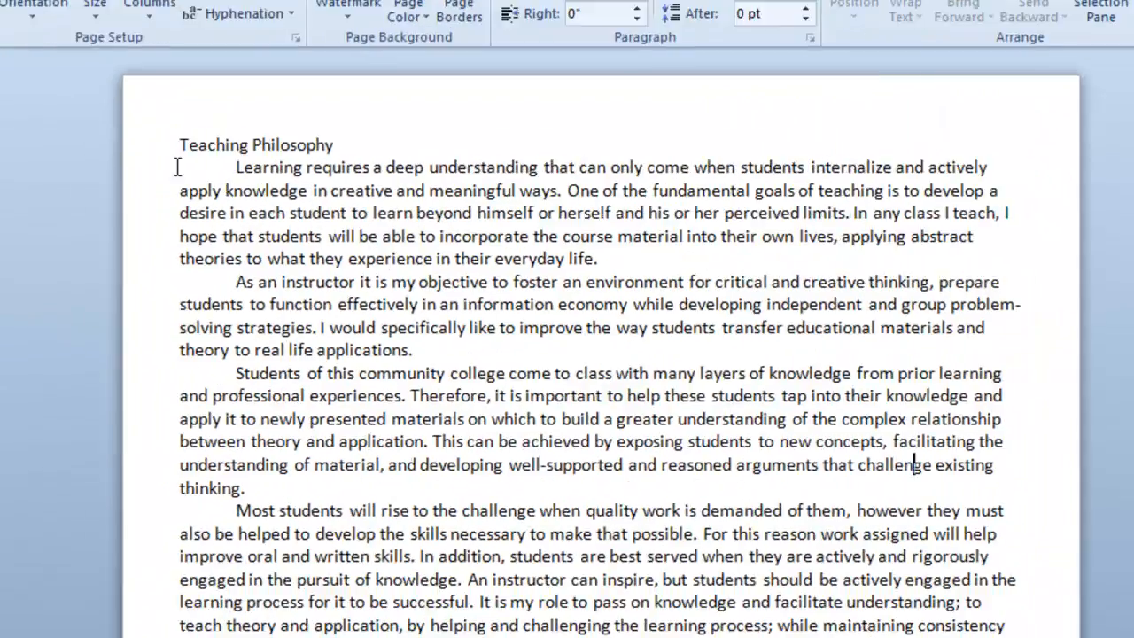
Step: Insert a new line above the Teaching Philosophy title and enter the author's full name on it
click(236, 148)
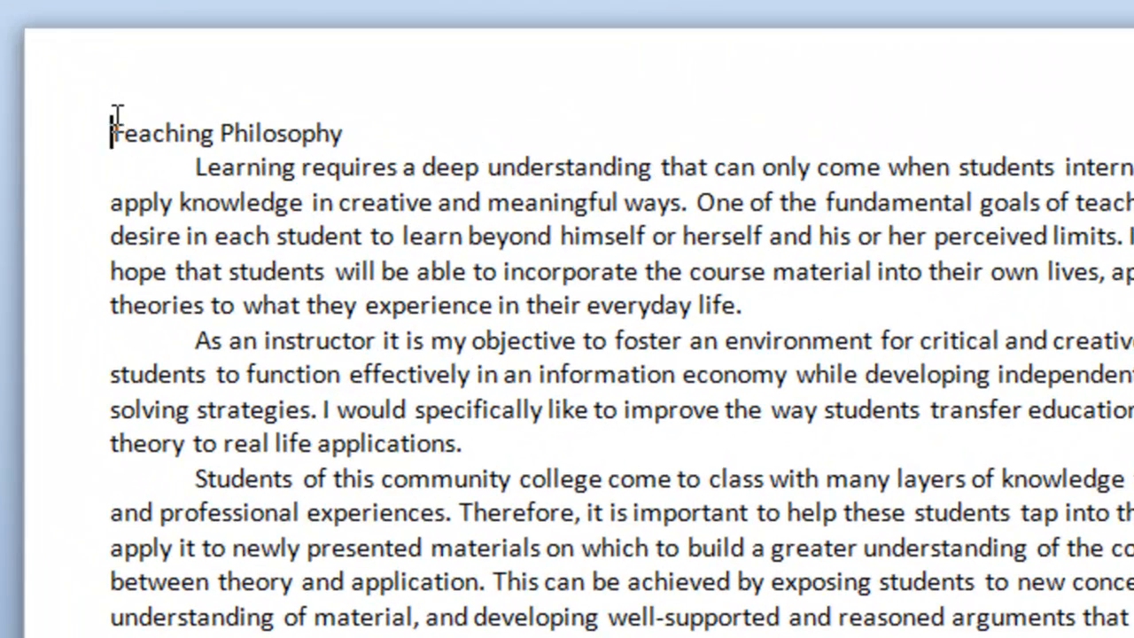
key(Return)
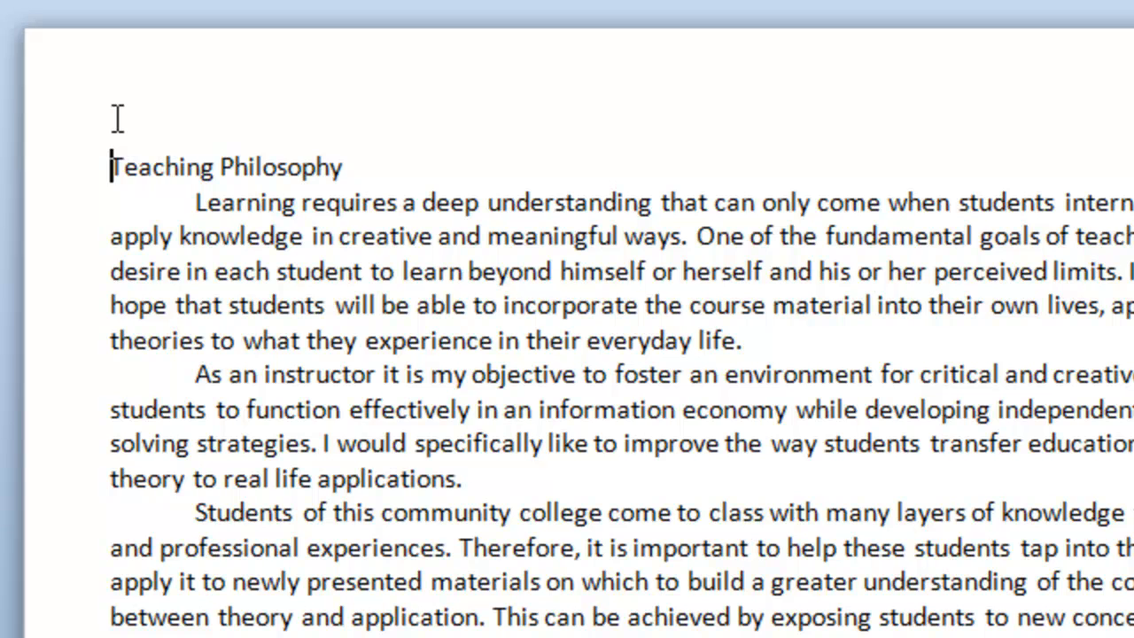
click(117, 118)
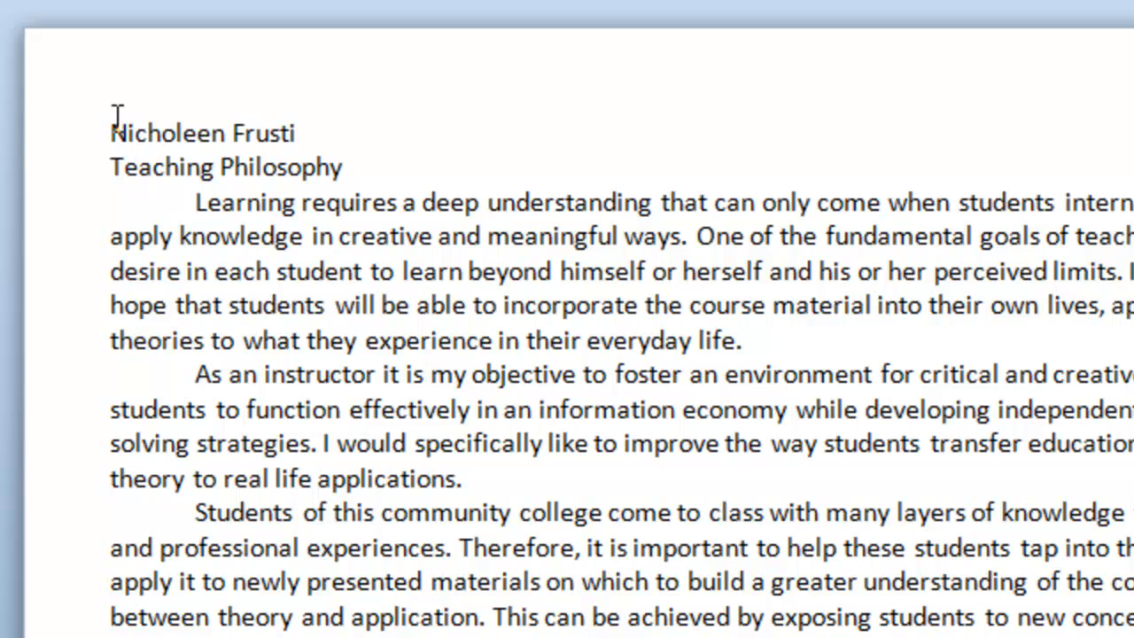
Step: Add "June 28, 2011" and "Class Assignment" on separate lines below the author's name, leaving a blank line before the title
key(Return)
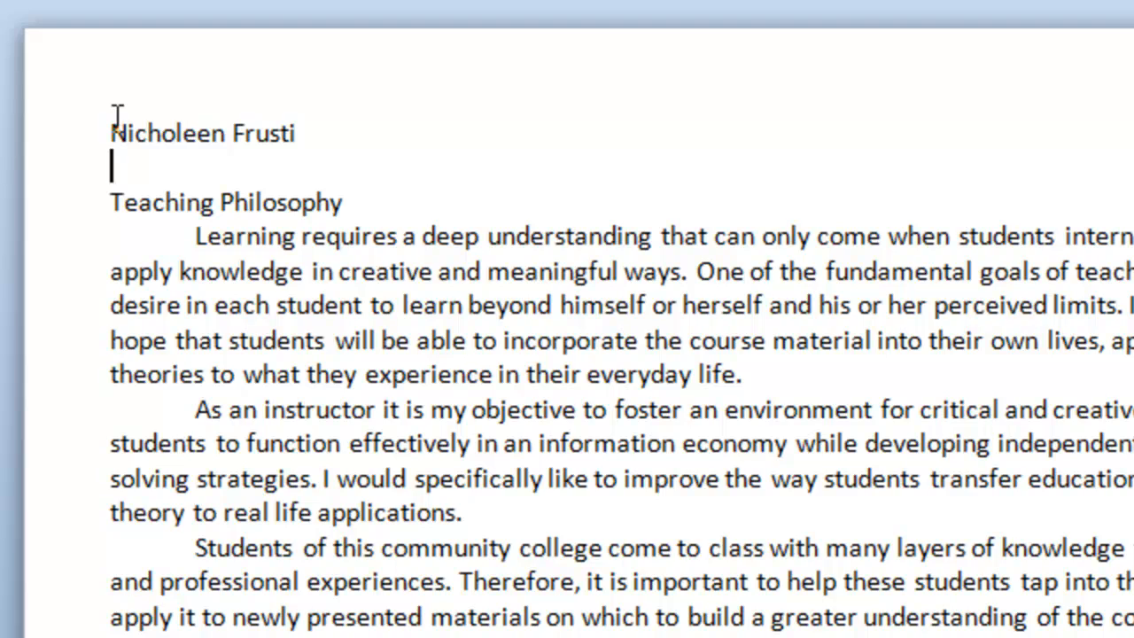
text(June)
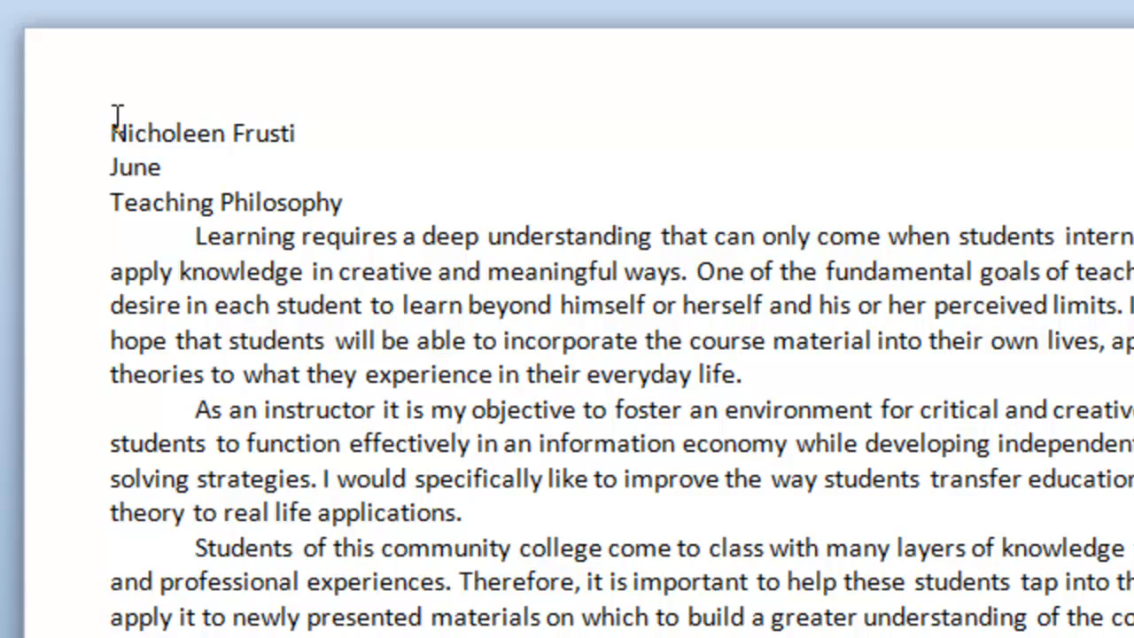
key(Return)
key(Return)
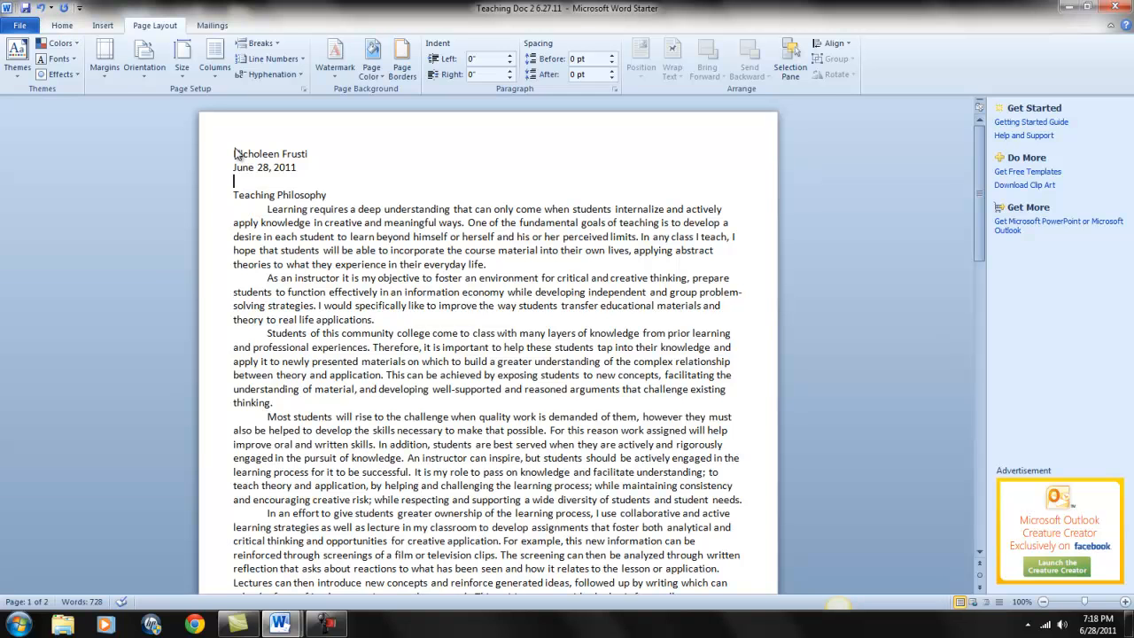
text(Class Assignment)
key(Return)
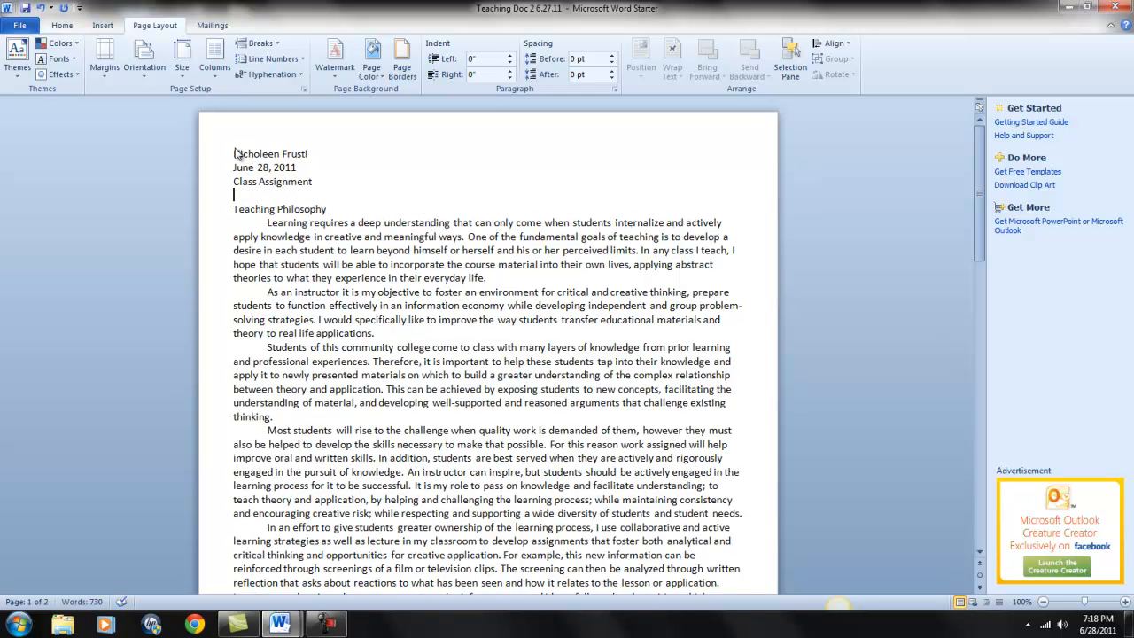
Step: Set the name, date and Class Assignment lines to 1.0 line spacing and align them to the right
key(alt)
key(h)
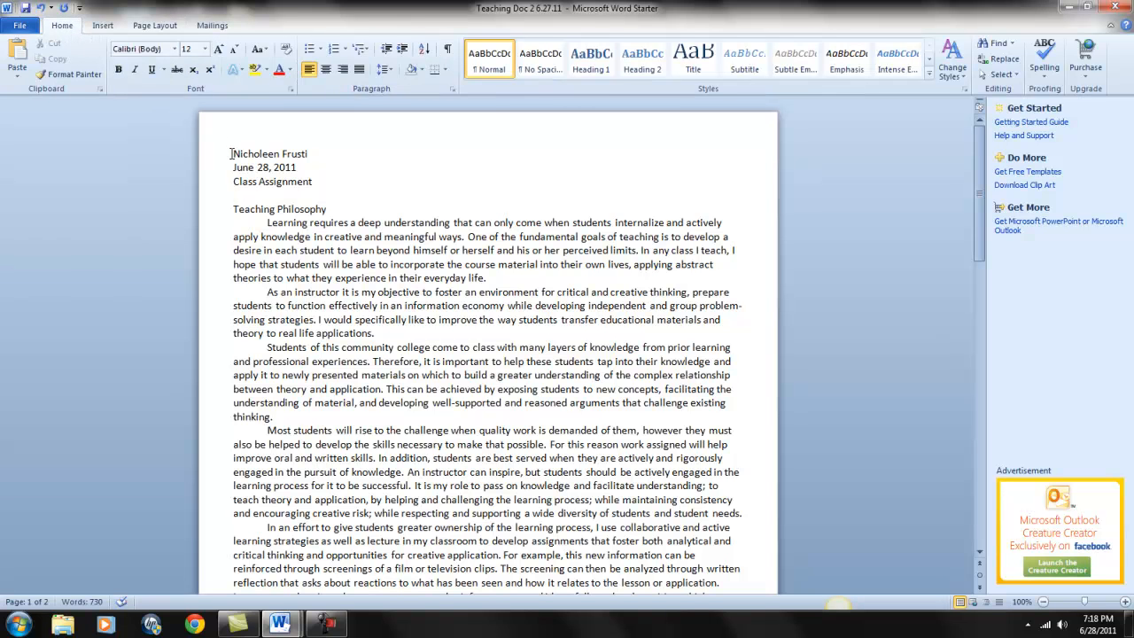
drag(230, 153, 326, 190)
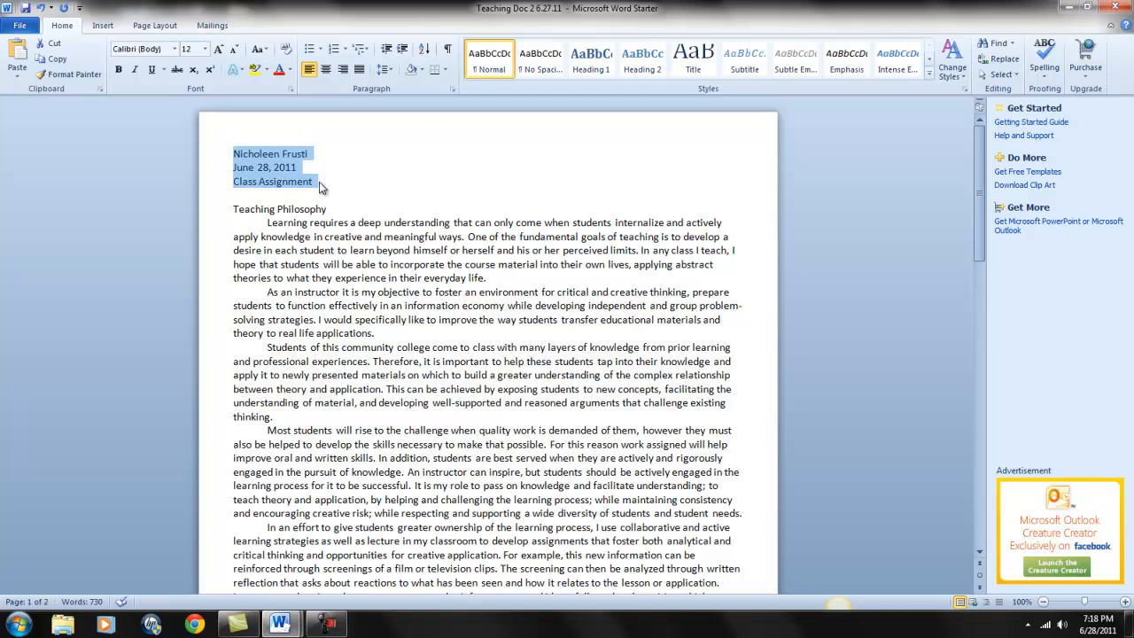
click(390, 73)
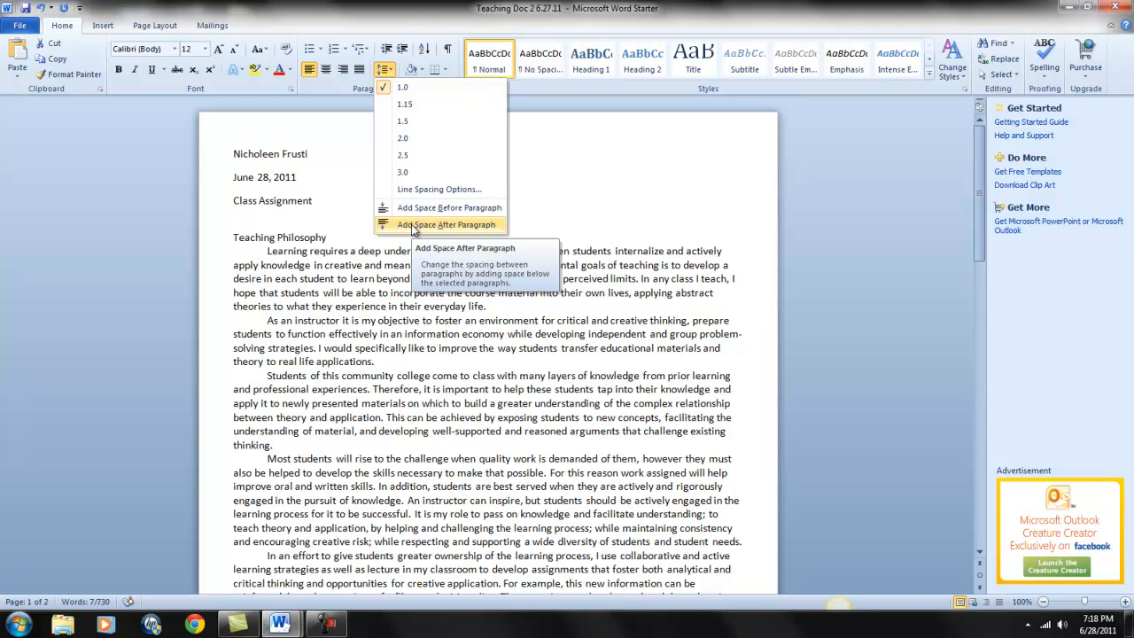
click(412, 228)
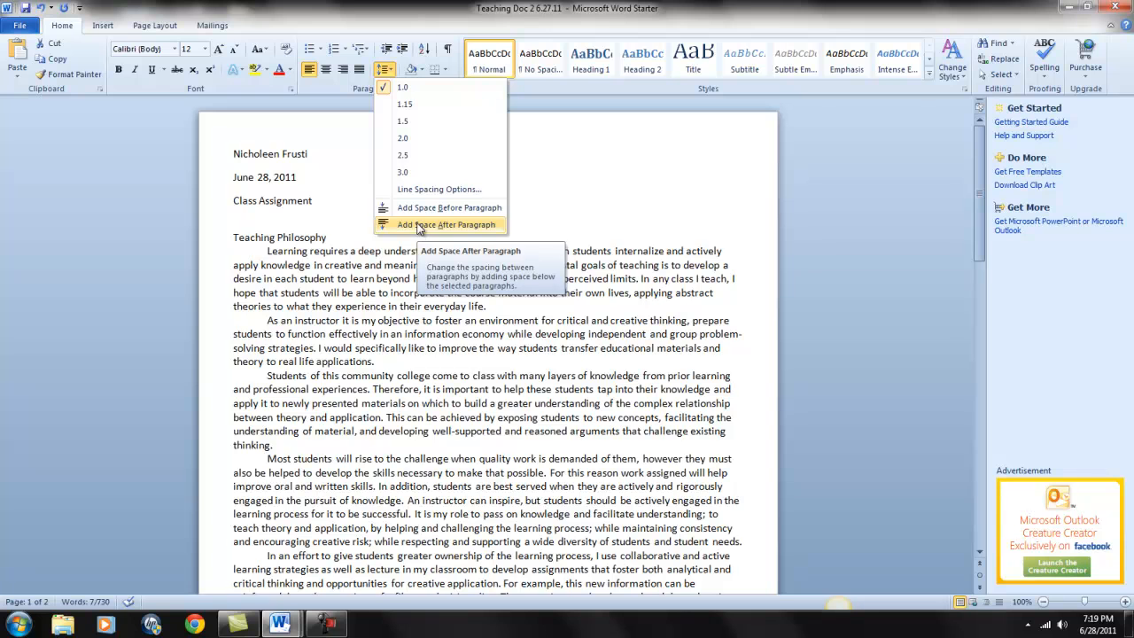
click(403, 88)
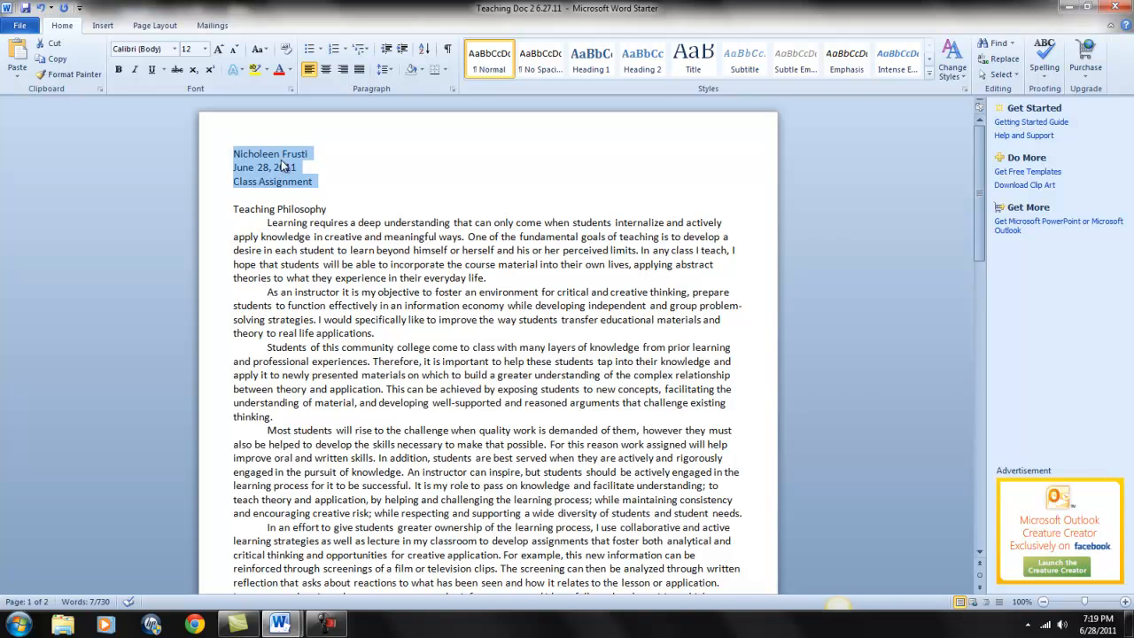
click(343, 71)
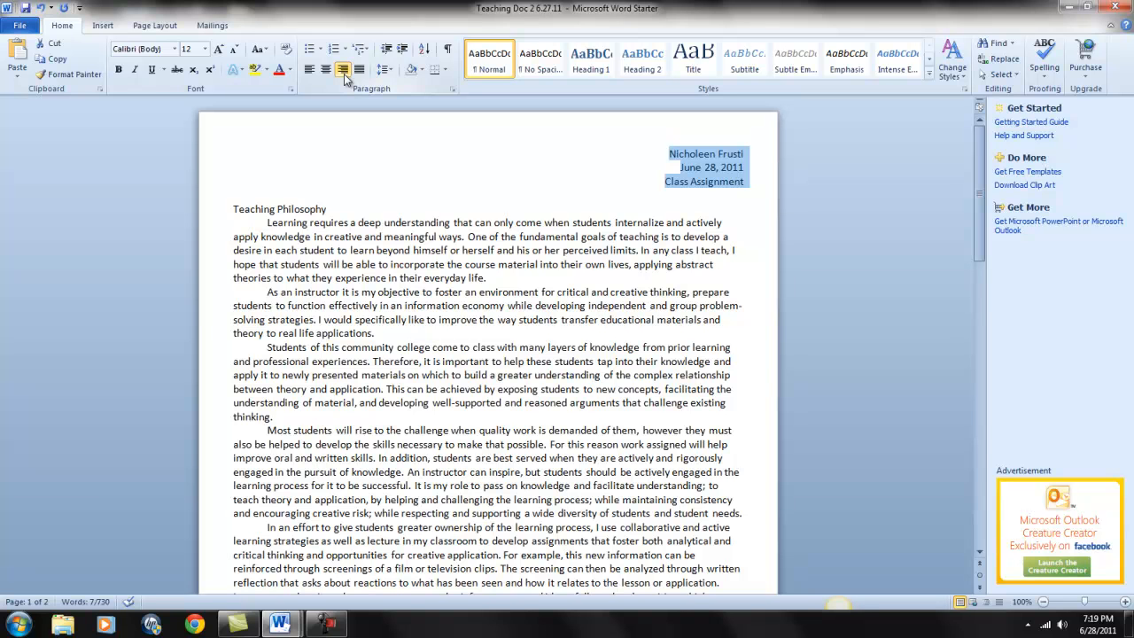
click(605, 198)
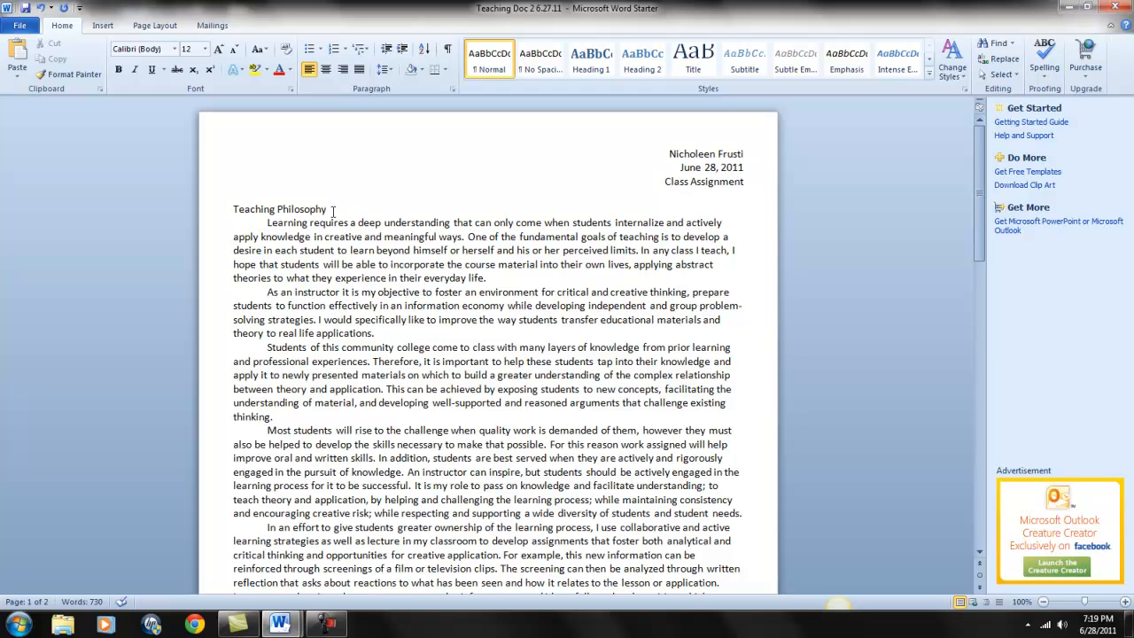
Step: Make the Teaching Philosophy title bold, underlined and centered
drag(331, 210, 240, 210)
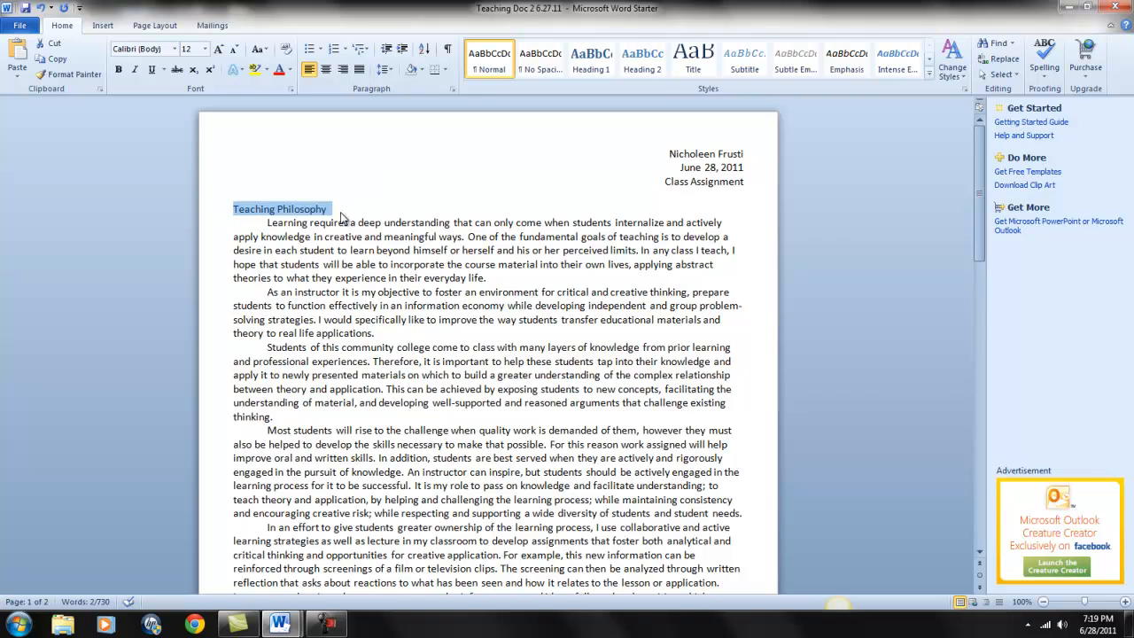
click(119, 74)
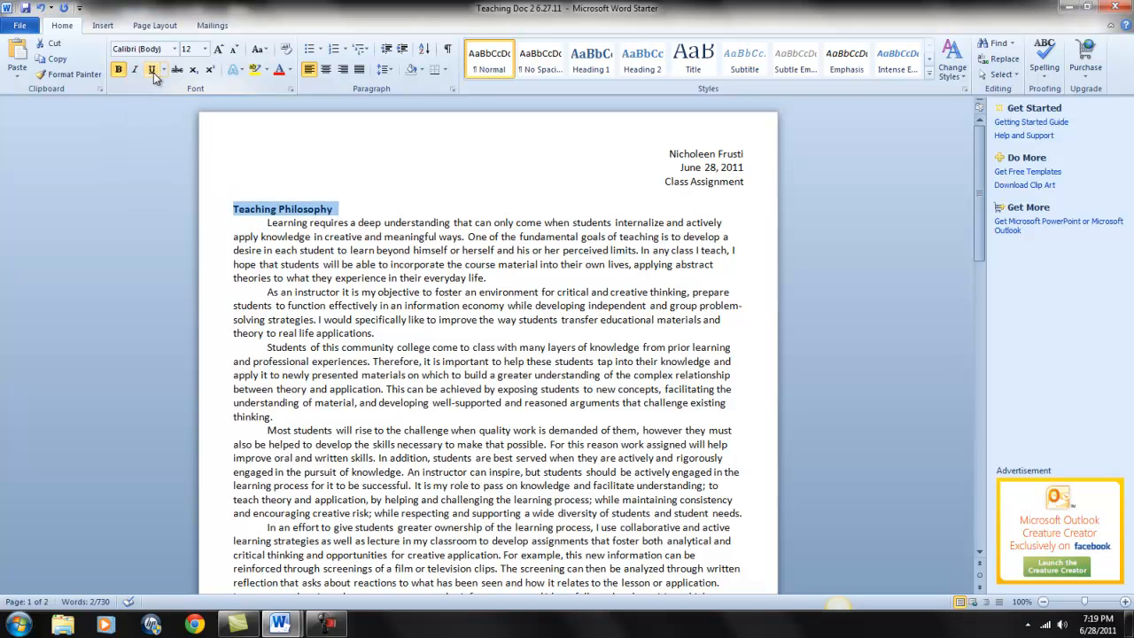
click(155, 77)
click(327, 78)
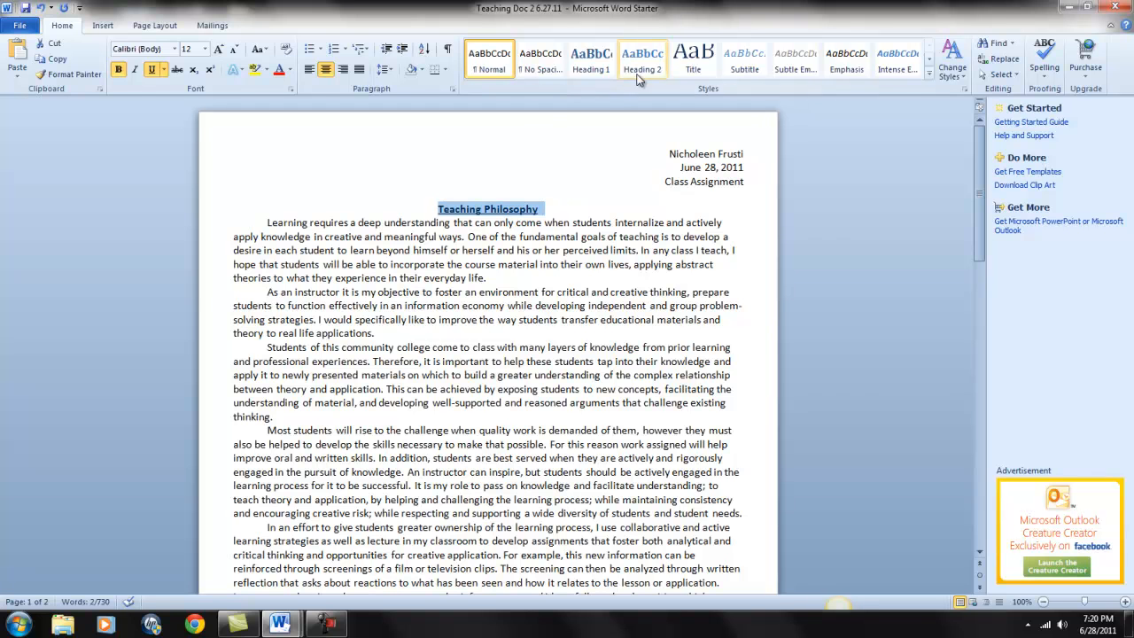
Step: Apply the Title style to the Teaching Philosophy heading and center it on the page
click(701, 65)
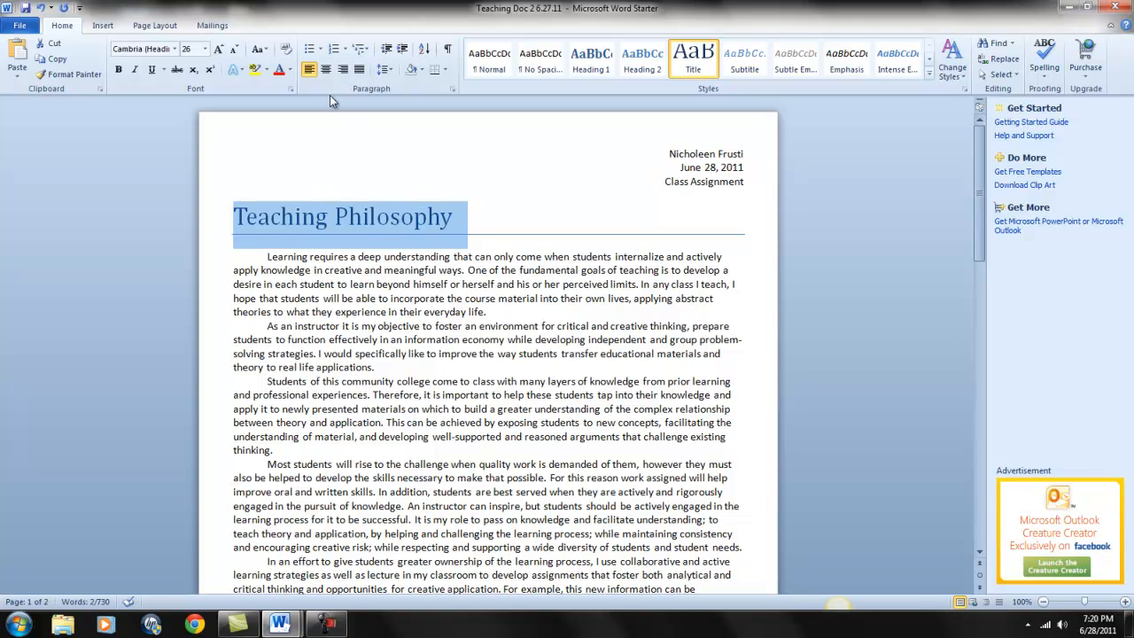
click(325, 72)
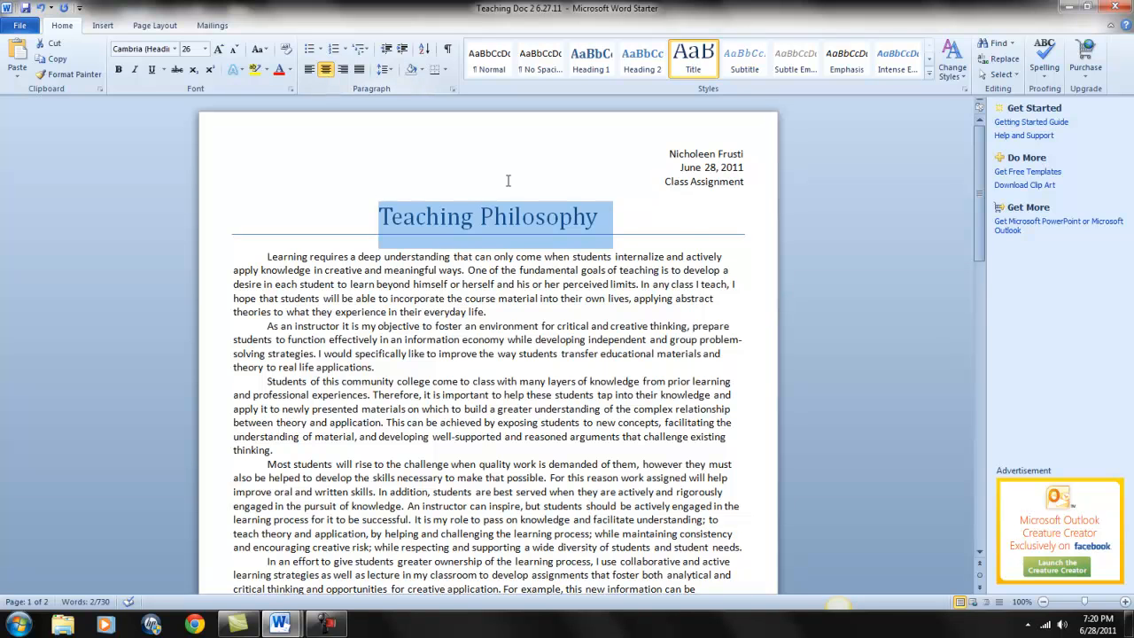
click(693, 241)
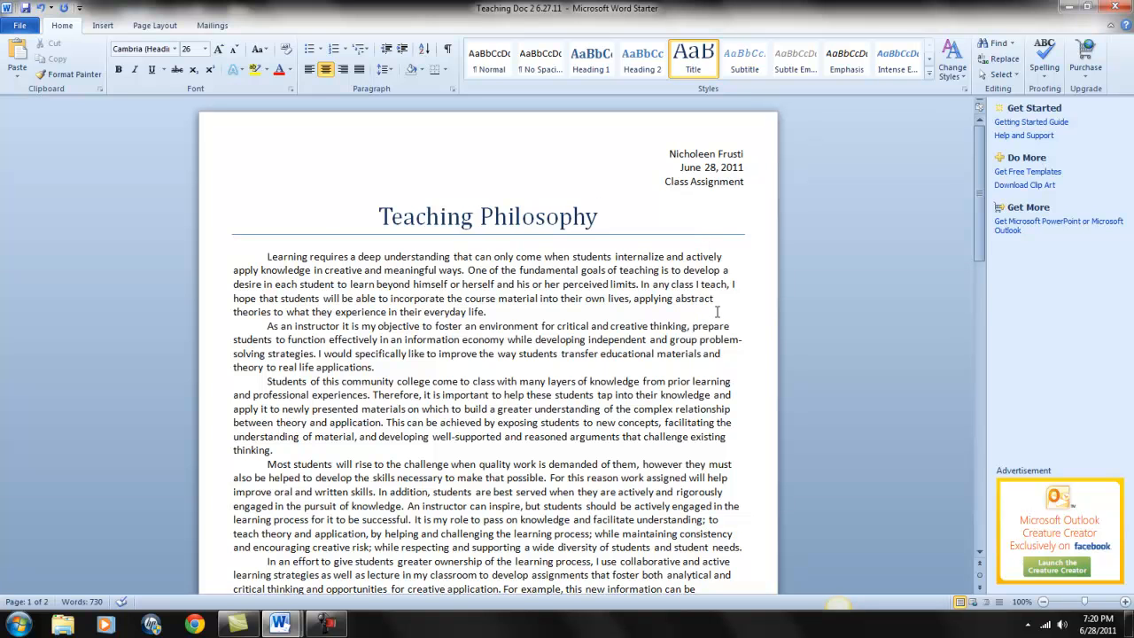
scroll(717, 312, down, 2)
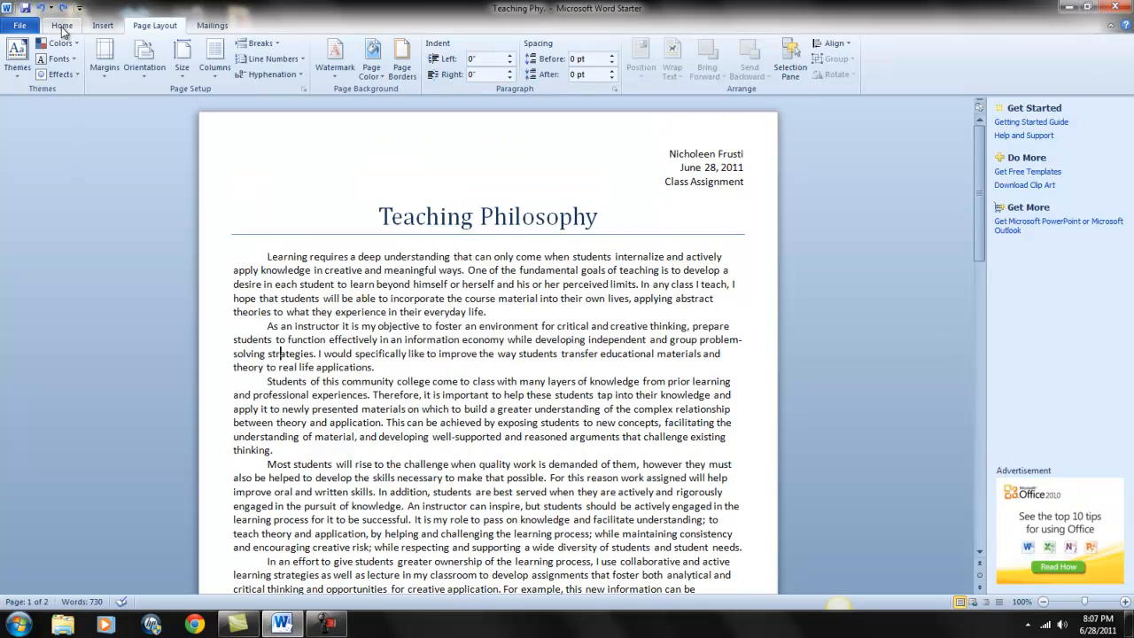
Step: Apply the Normal page margins of 1" on all four sides of the document
click(61, 26)
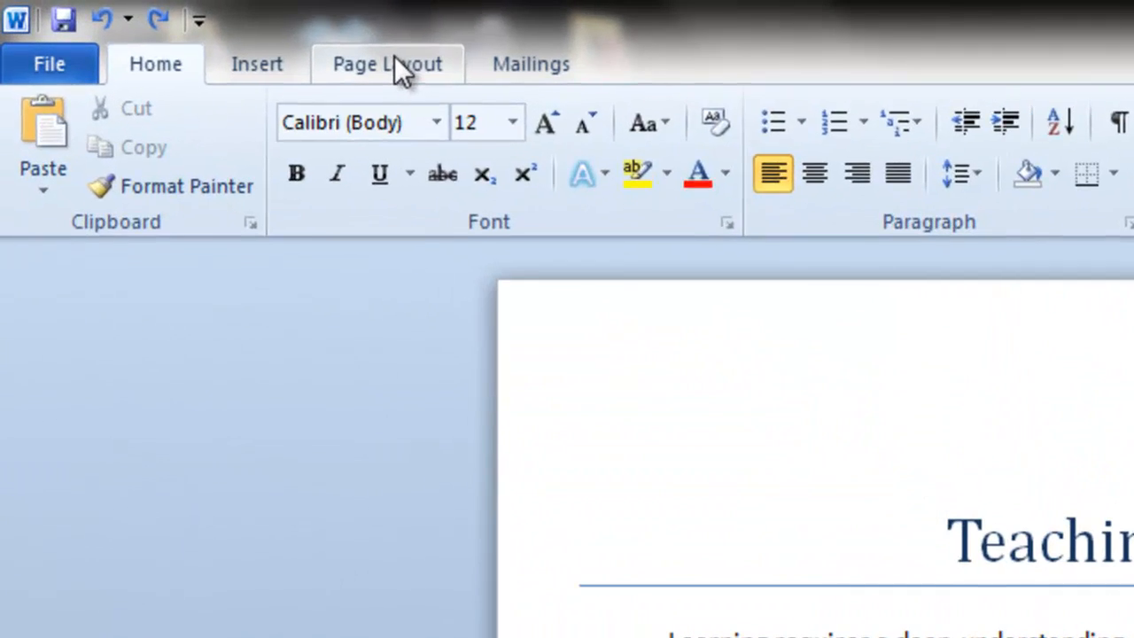
click(397, 71)
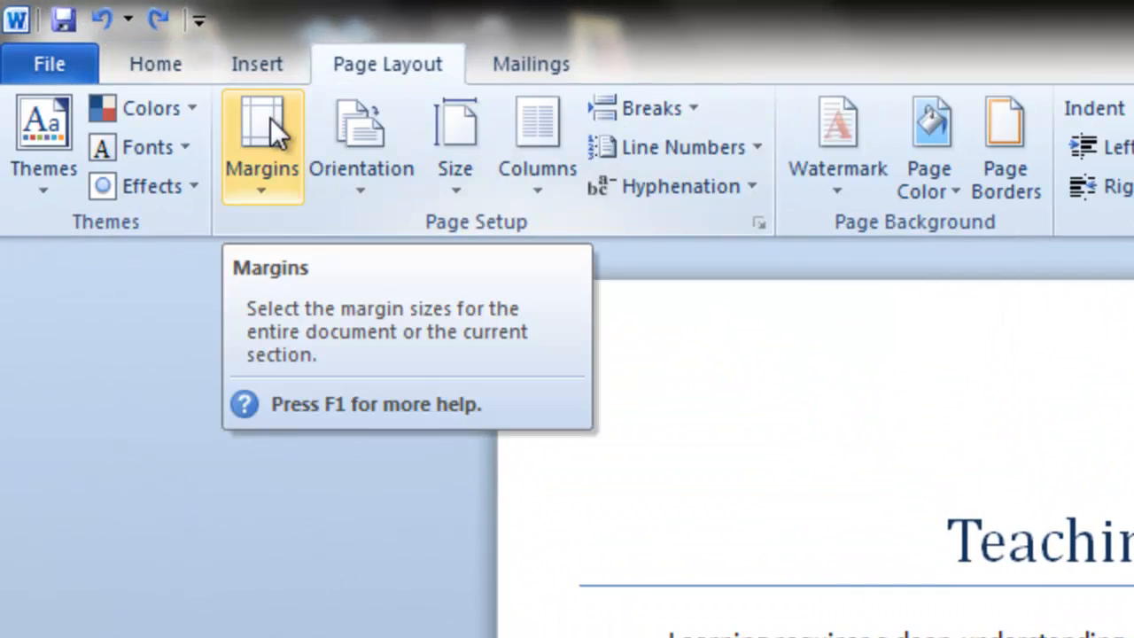
click(264, 184)
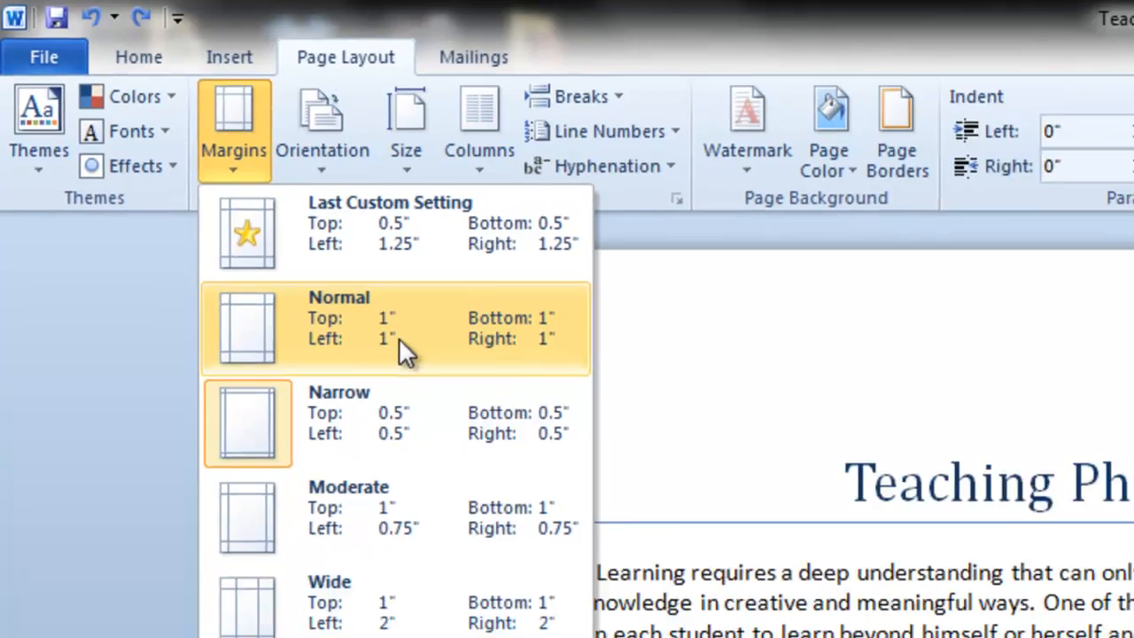
click(448, 380)
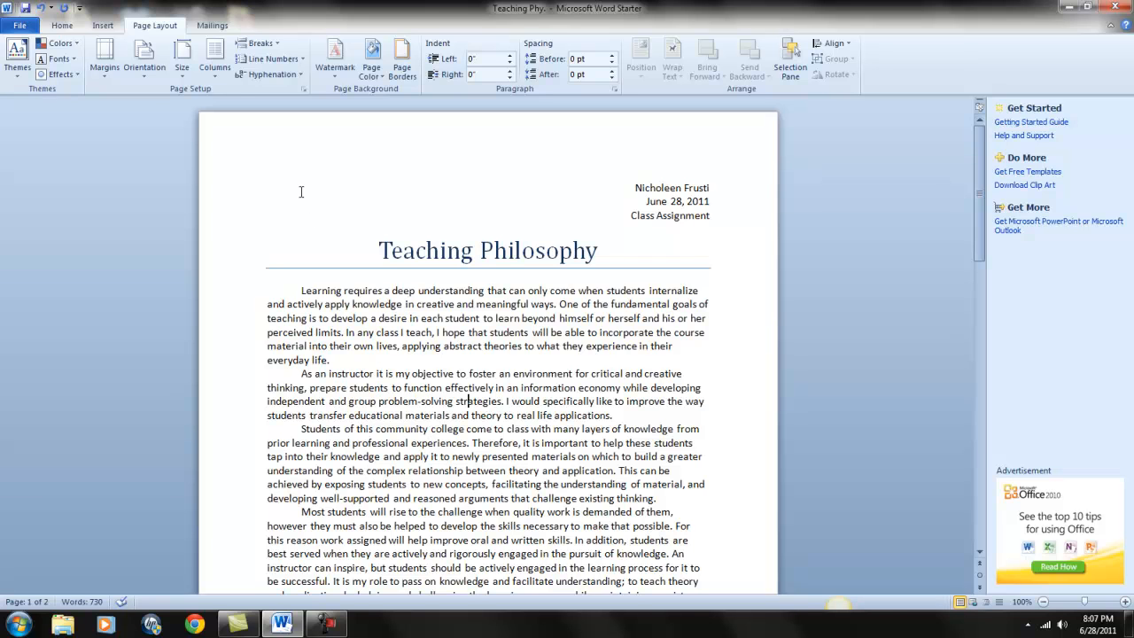
Step: Set all the body paragraphs below the Teaching Philosophy title to 2.0 line spacing
click(67, 25)
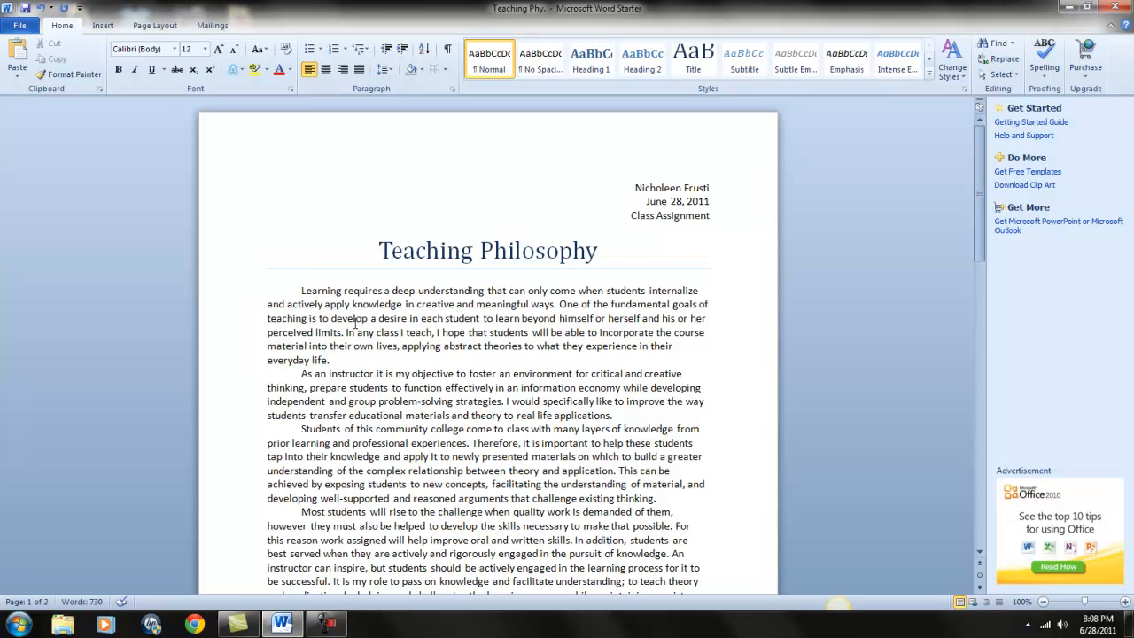
scroll(355, 324, down, 1)
drag(297, 255, 612, 404)
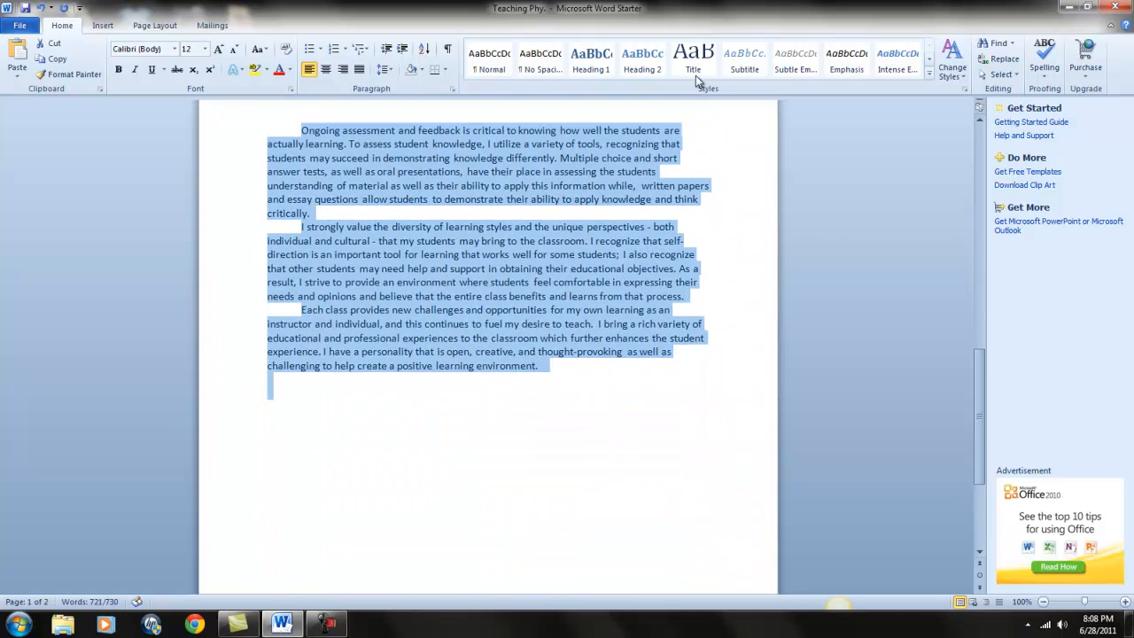
click(390, 73)
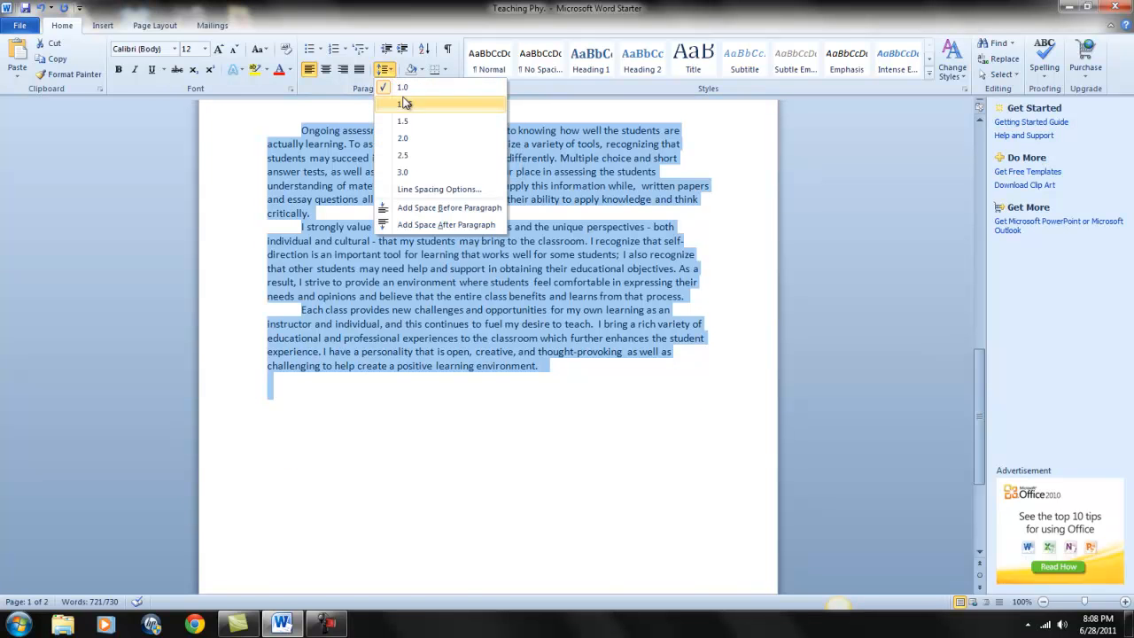
click(422, 139)
click(543, 312)
scroll(549, 435, up, 8)
scroll(560, 425, up, 4)
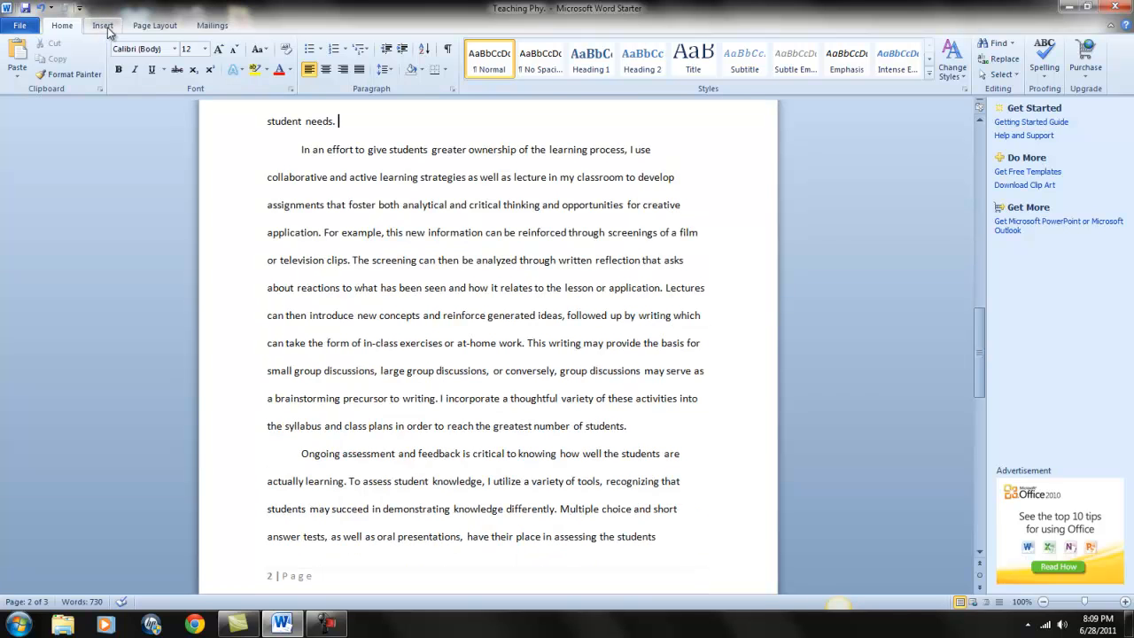
Step: Add page numbers at the bottom of the page in the Accent Bar 2 style and return to the document body
click(103, 25)
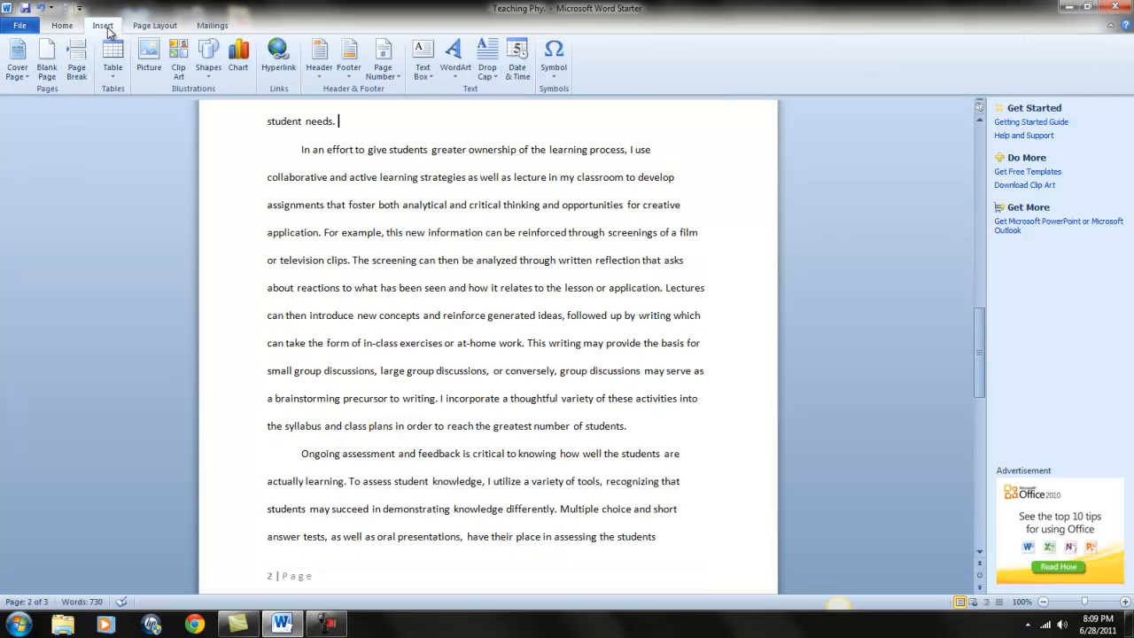
click(391, 55)
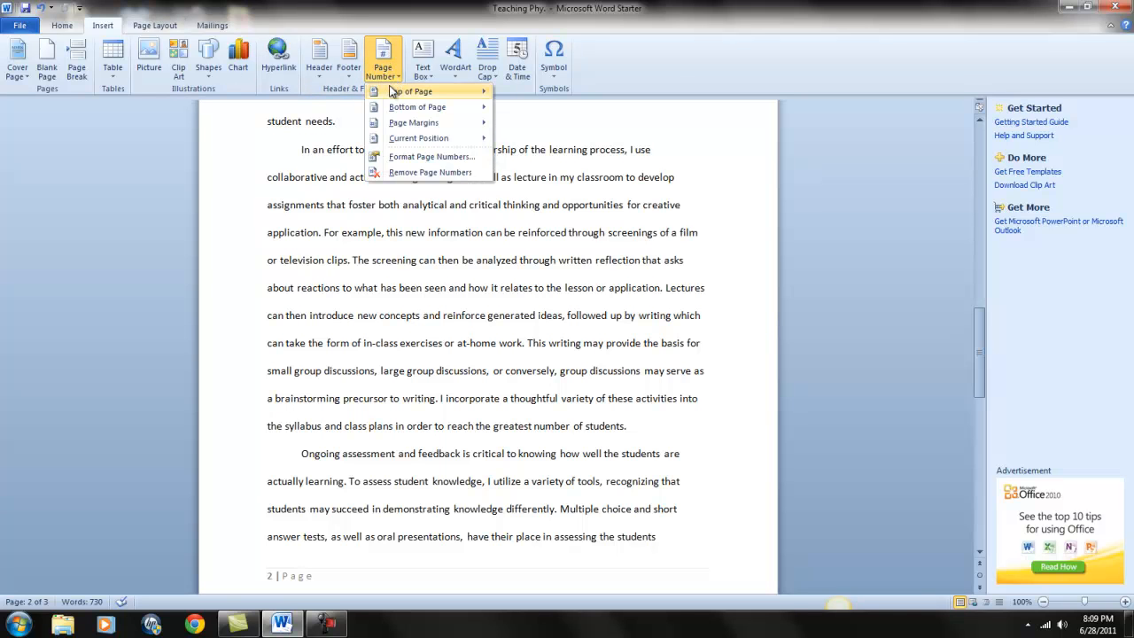
mouse_move(381, 95)
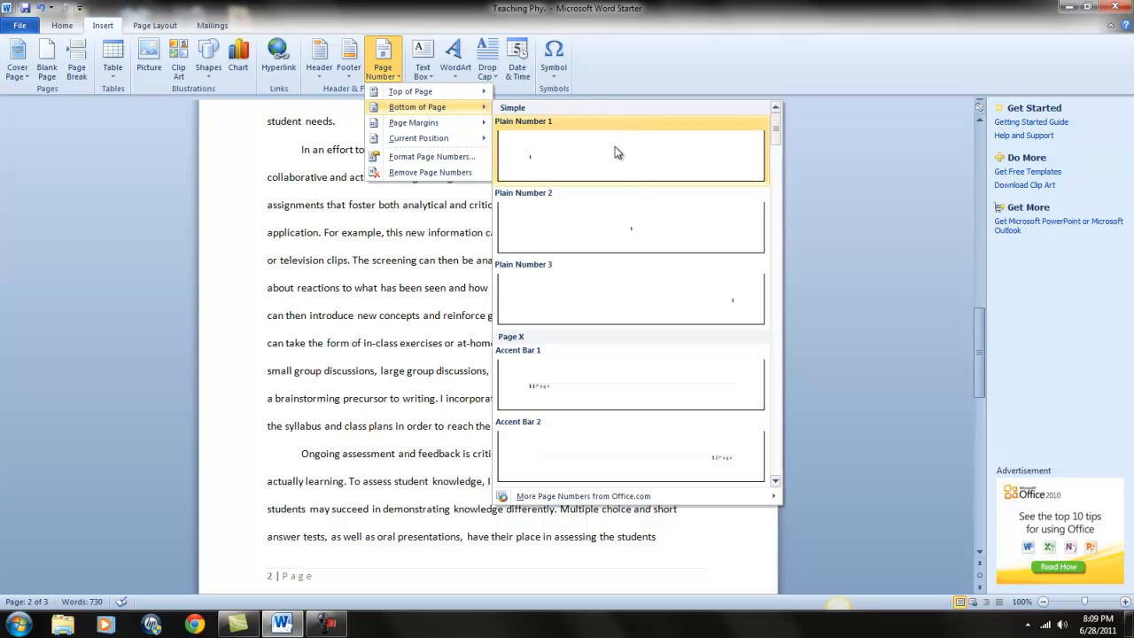
click(671, 474)
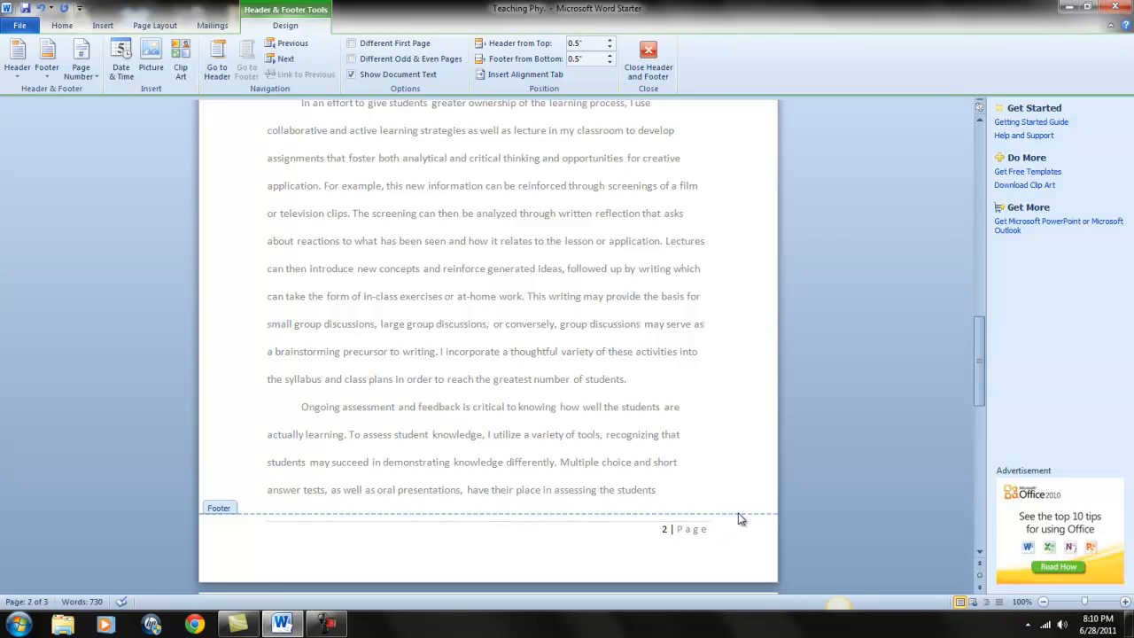
click(649, 51)
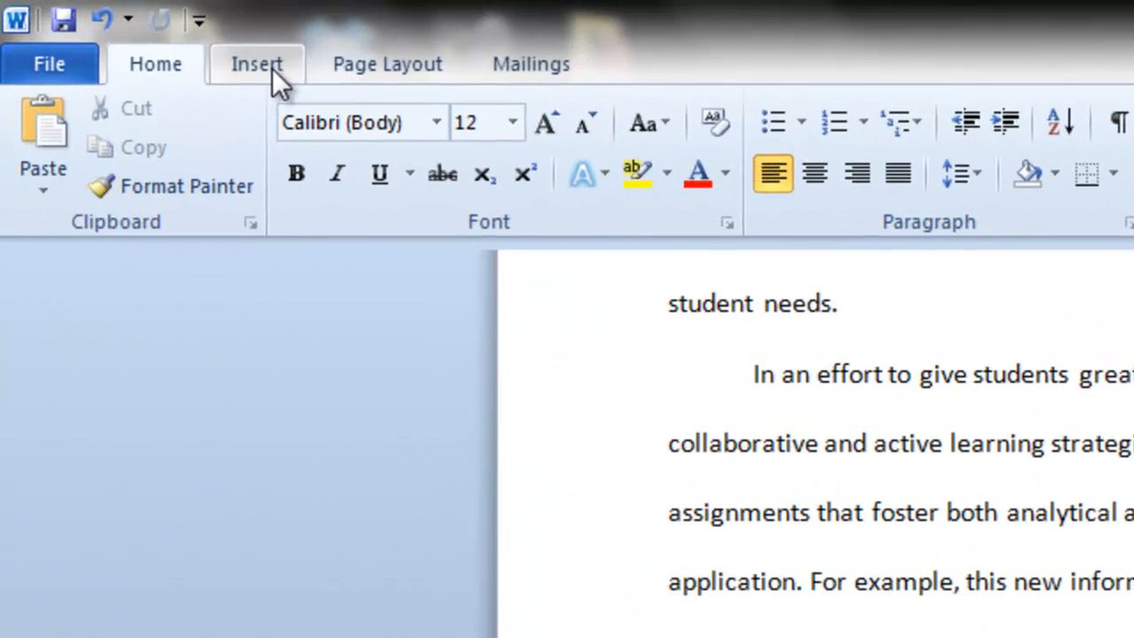
Step: Insert the built-in Pinstripes cover page into the document
click(272, 68)
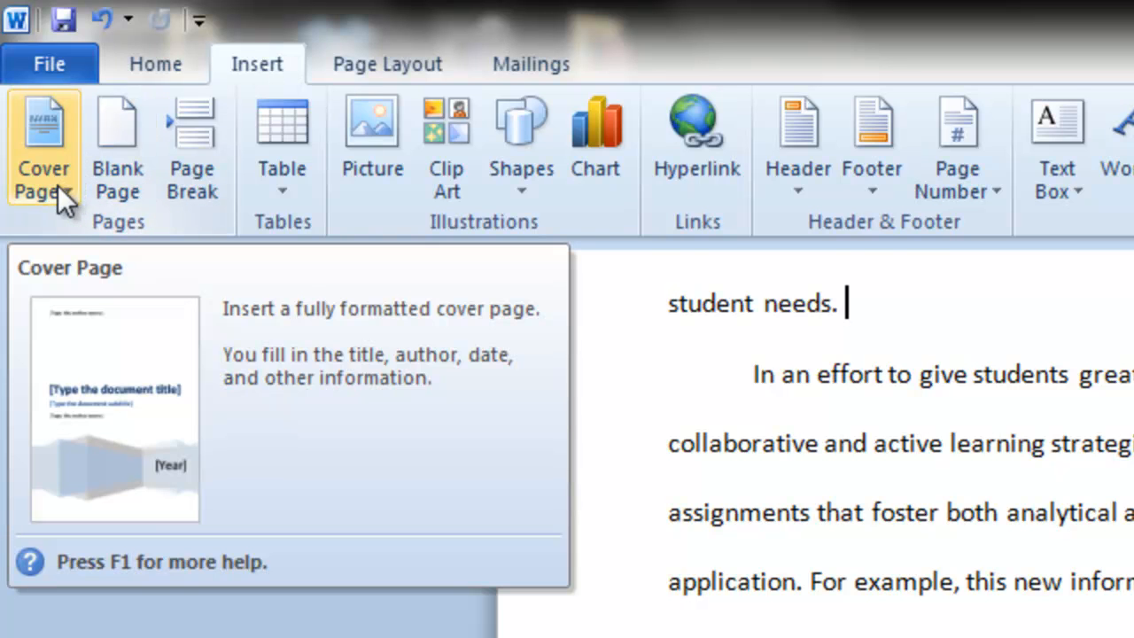
click(68, 196)
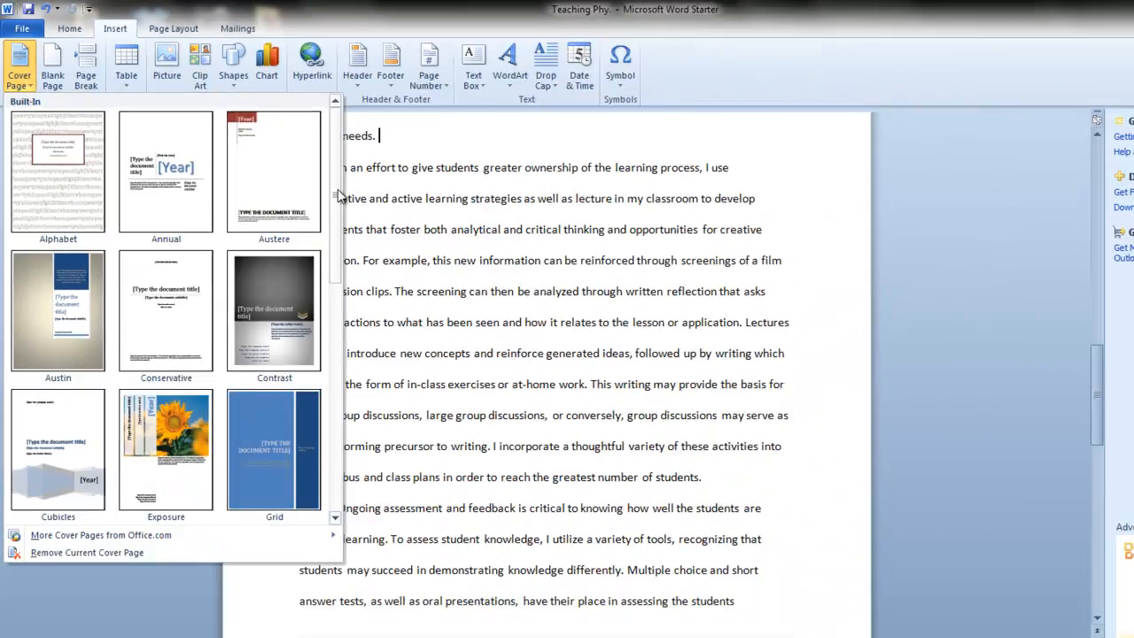
drag(338, 195, 336, 332)
drag(300, 290, 305, 324)
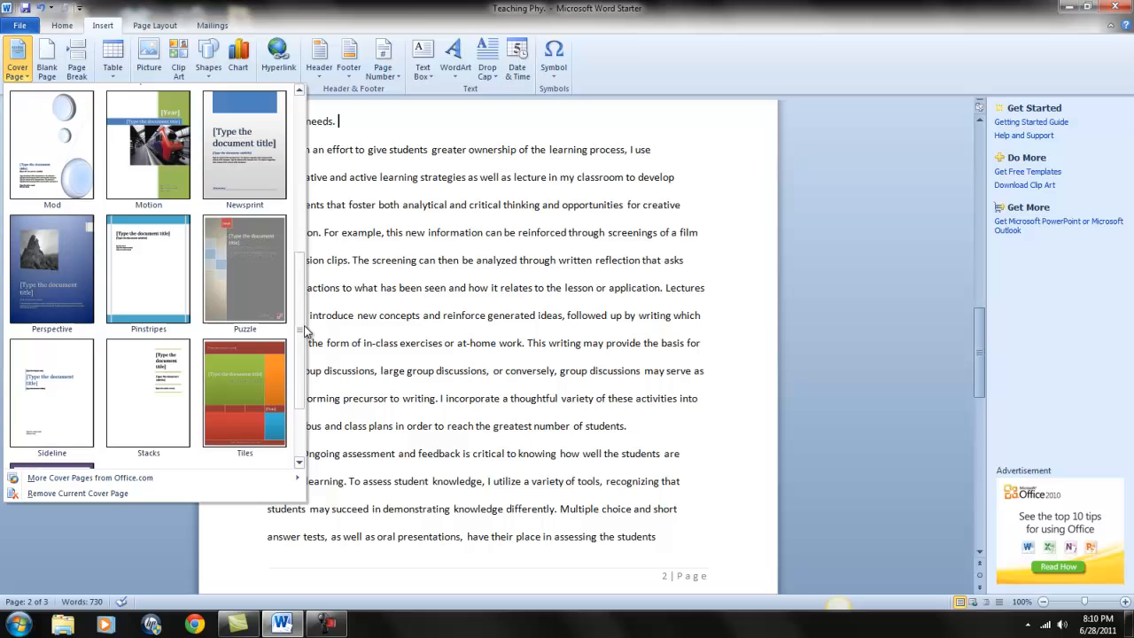
click(161, 271)
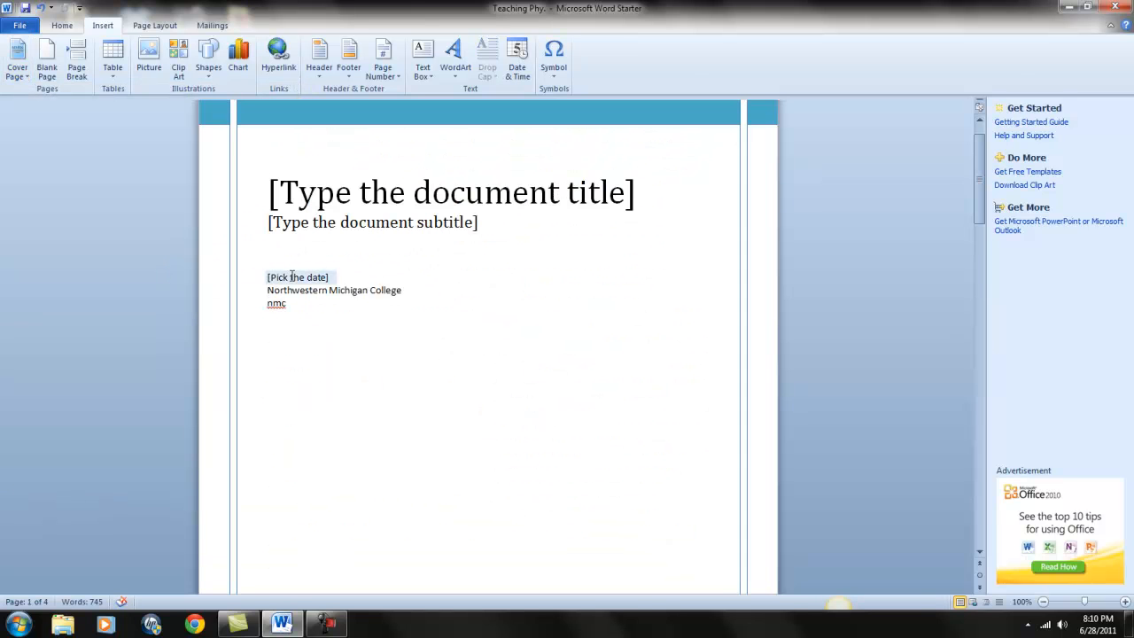